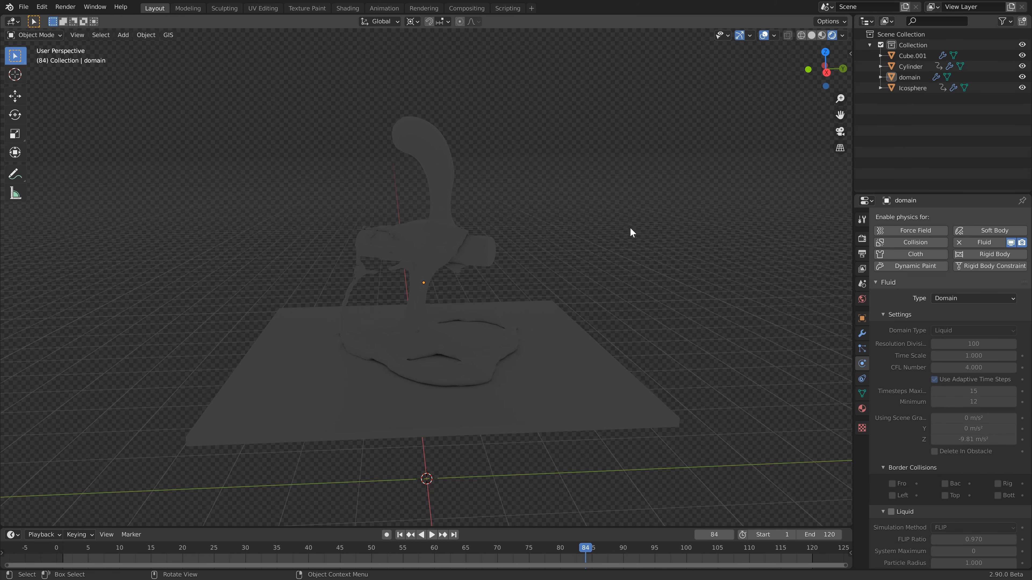
- Light the world with an Environment Texture that uses adams_place_bridge_4k.hdr from the D:\Blender\HDRI folder
{"action": "left_click", "coordinate": [862, 300]}
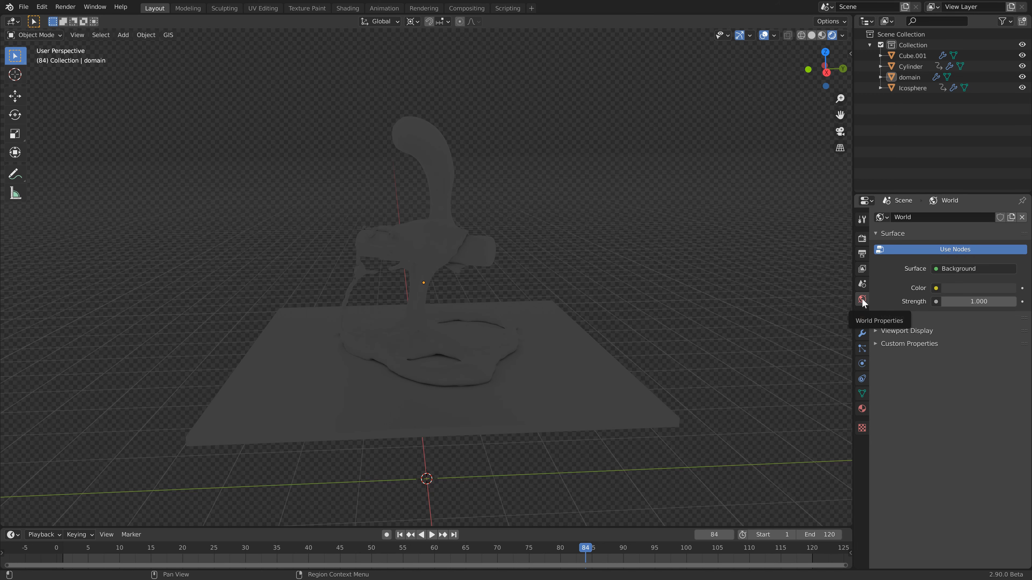
{"action": "left_click", "coordinate": [936, 288]}
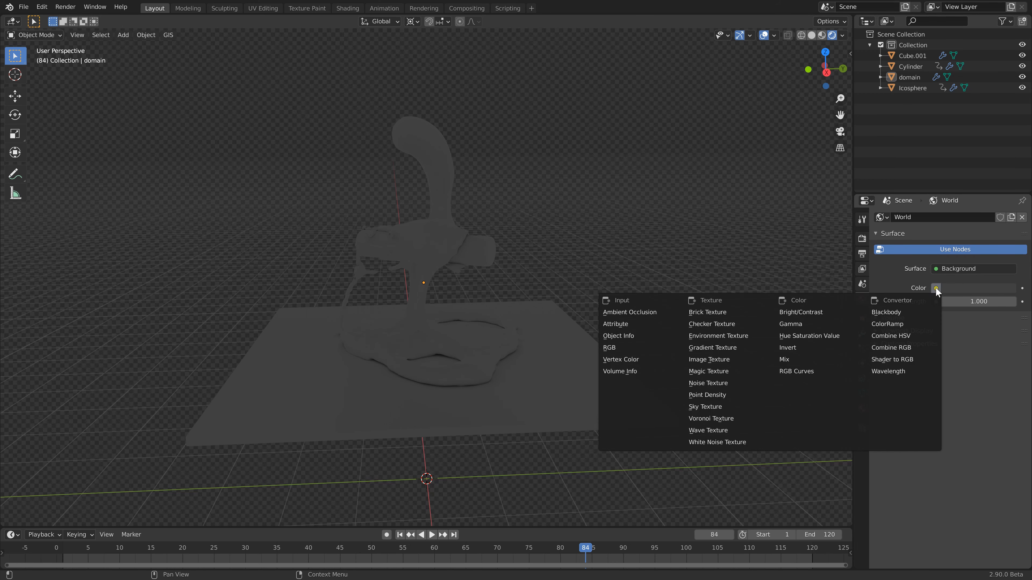
{"action": "left_click", "coordinate": [759, 336]}
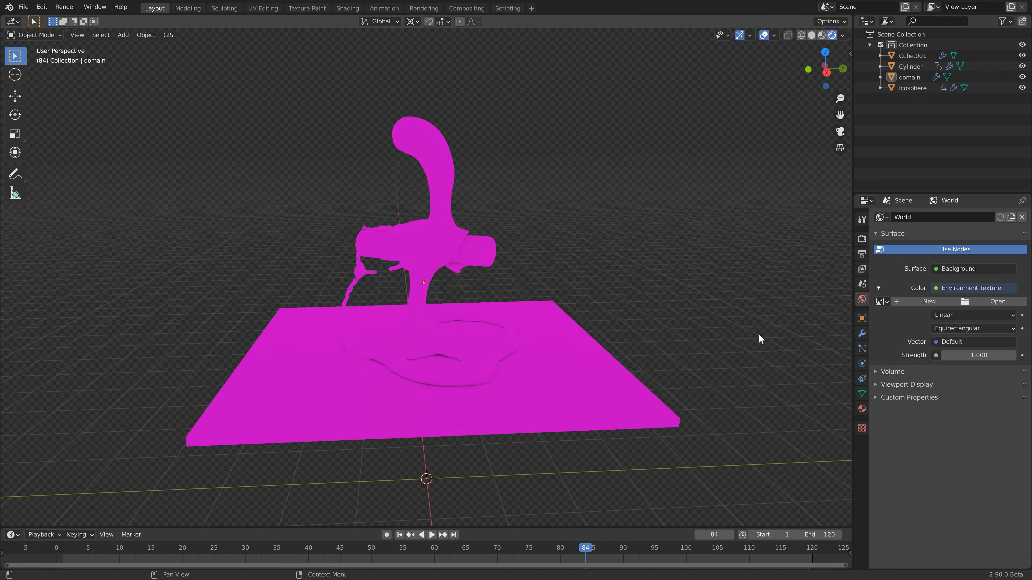
{"action": "left_click", "coordinate": [986, 301]}
{"action": "double_click", "coordinate": [406, 318]}
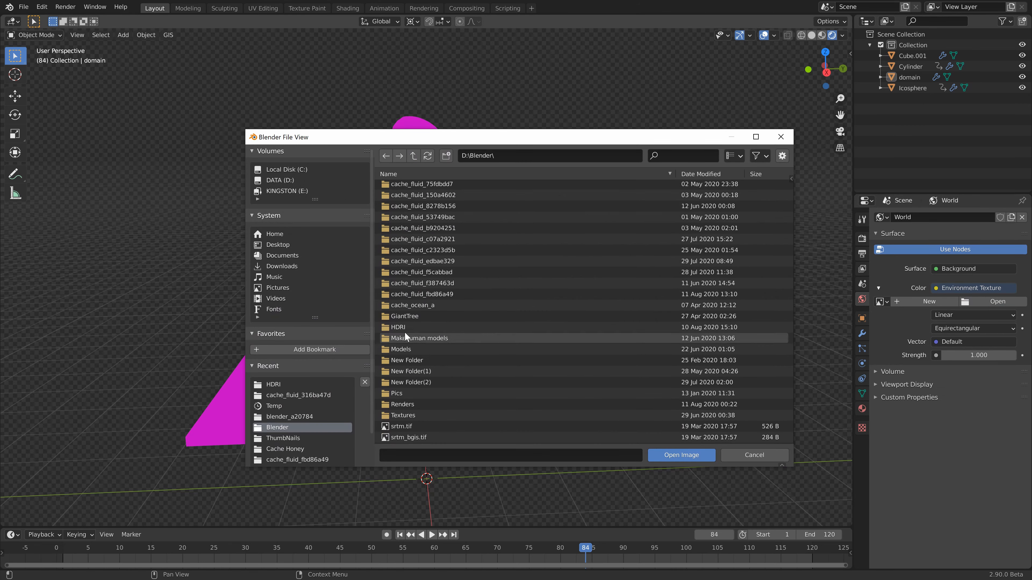
{"action": "double_click", "coordinate": [405, 332]}
{"action": "scroll", "coordinate": [447, 321], "scroll_direction": "down", "scroll_amount": 5}
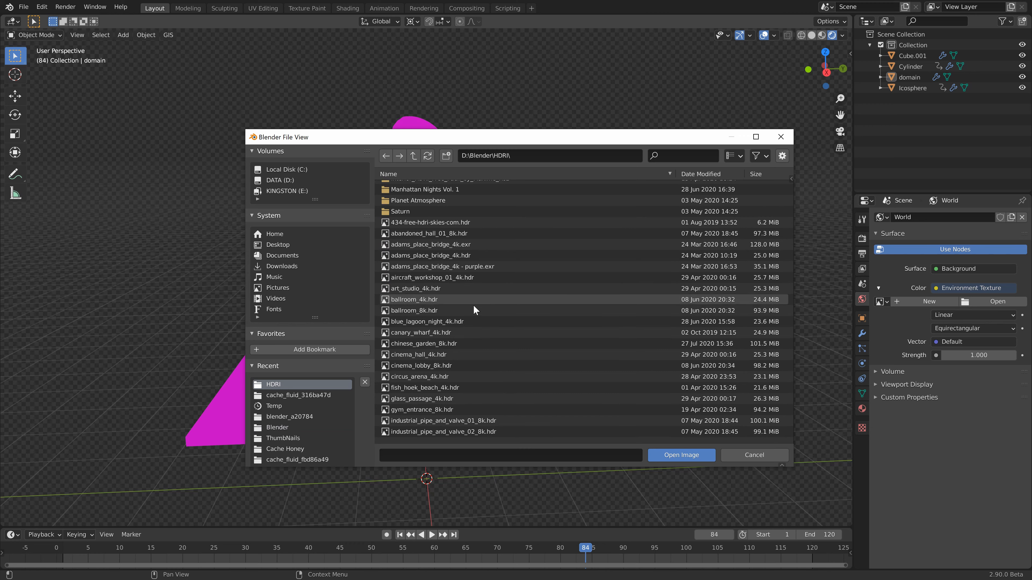
{"action": "scroll", "coordinate": [468, 299], "scroll_direction": "up", "scroll_amount": 1}
{"action": "left_click", "coordinate": [451, 274]}
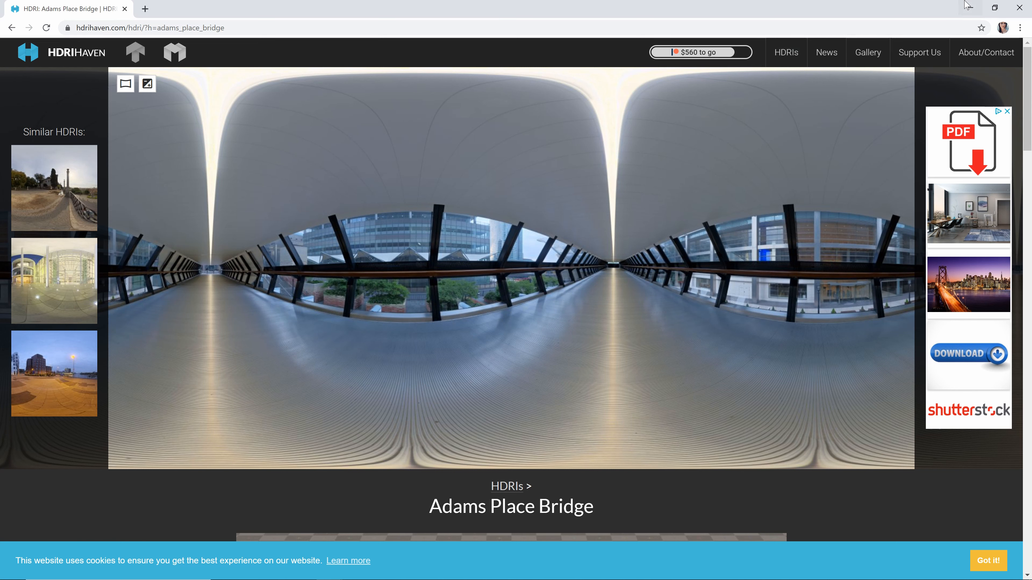
{"action": "left_click", "coordinate": [970, 7]}
{"action": "key", "text": "Escape"}
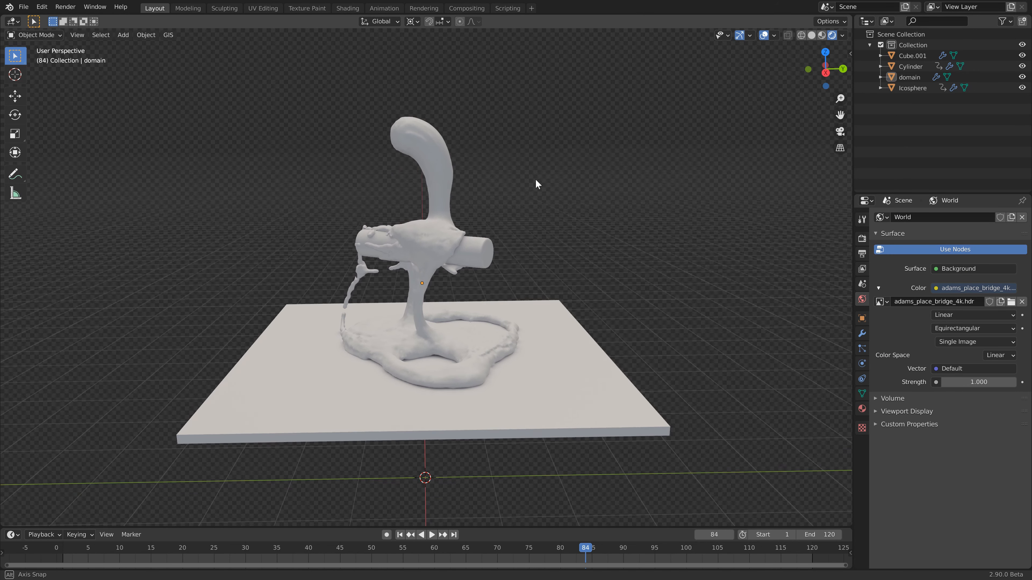
- Create a new material for the fluid domain with an orange base color and a roughness of 0.066
{"action": "left_click", "coordinate": [440, 179]}
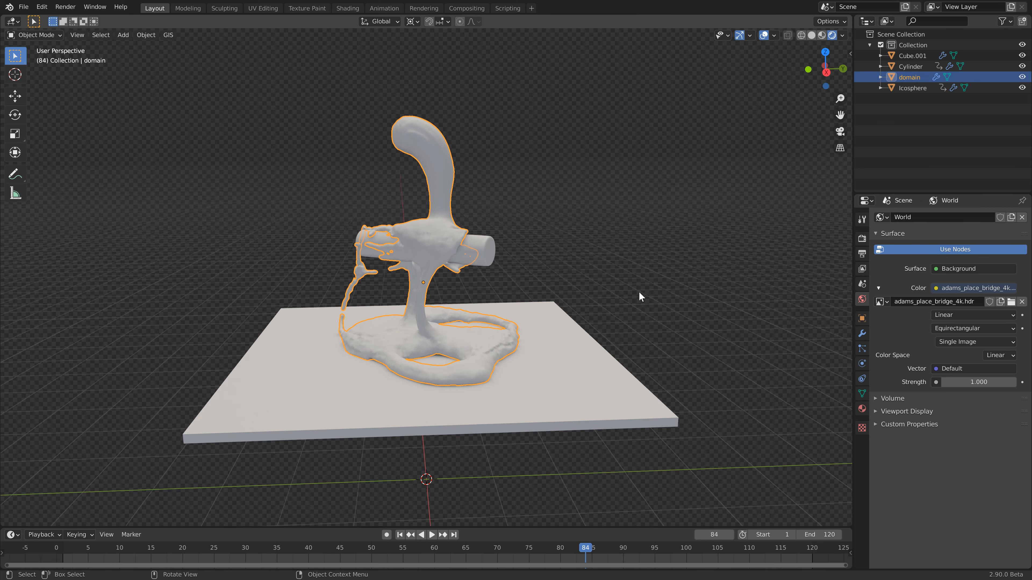
{"action": "left_click", "coordinate": [861, 409]}
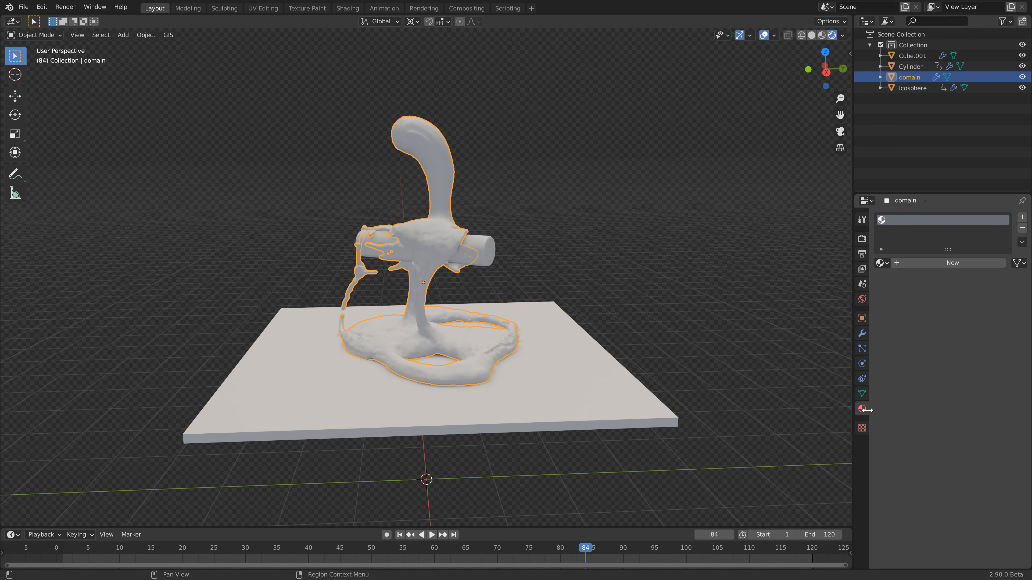
{"action": "left_click", "coordinate": [952, 263]}
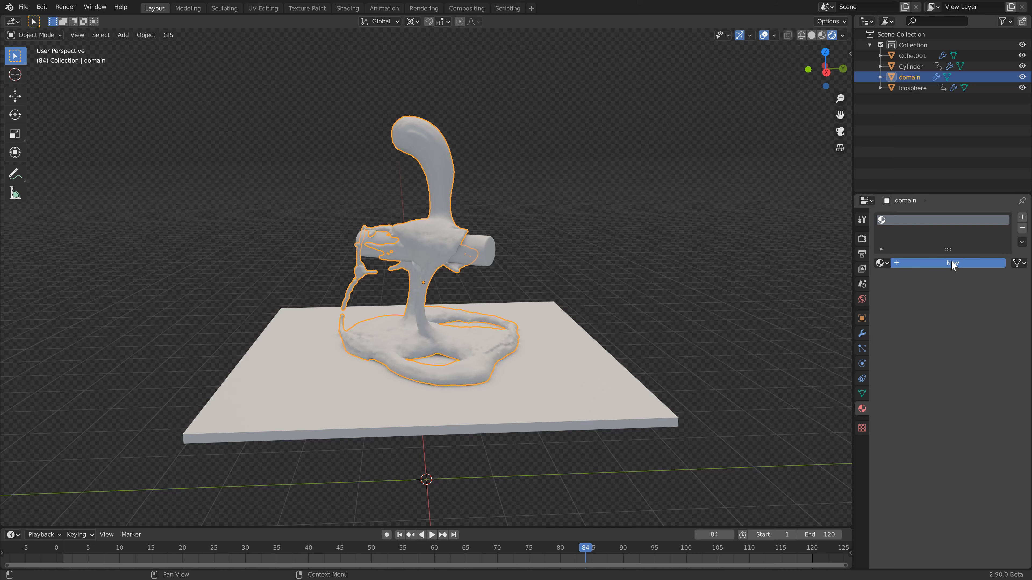
{"action": "scroll", "coordinate": [957, 207], "scroll_direction": "down", "scroll_amount": 4}
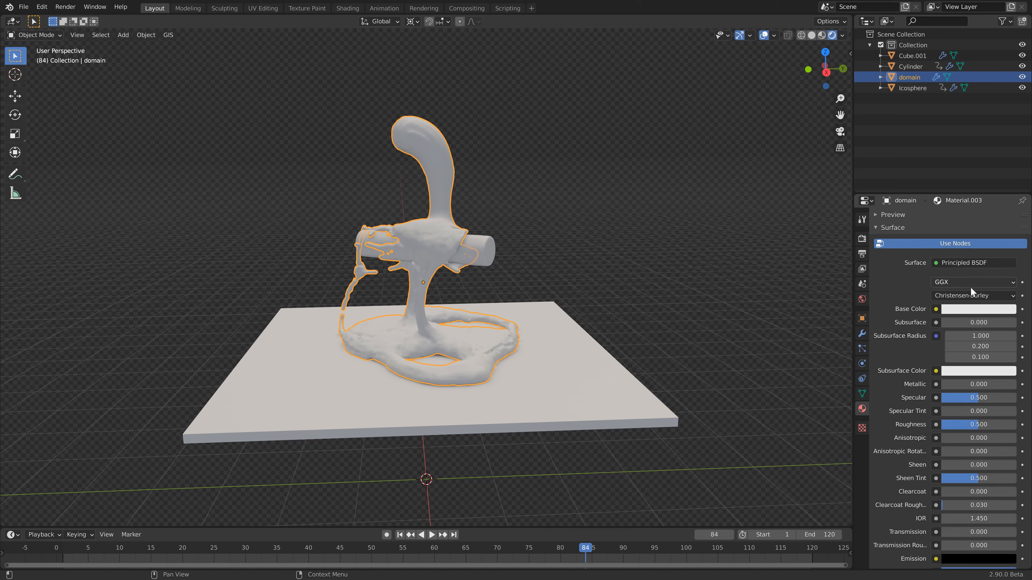
{"action": "left_click", "coordinate": [980, 313]}
{"action": "left_click_drag", "start_coordinate": [954, 216], "coordinate": [952, 221]}
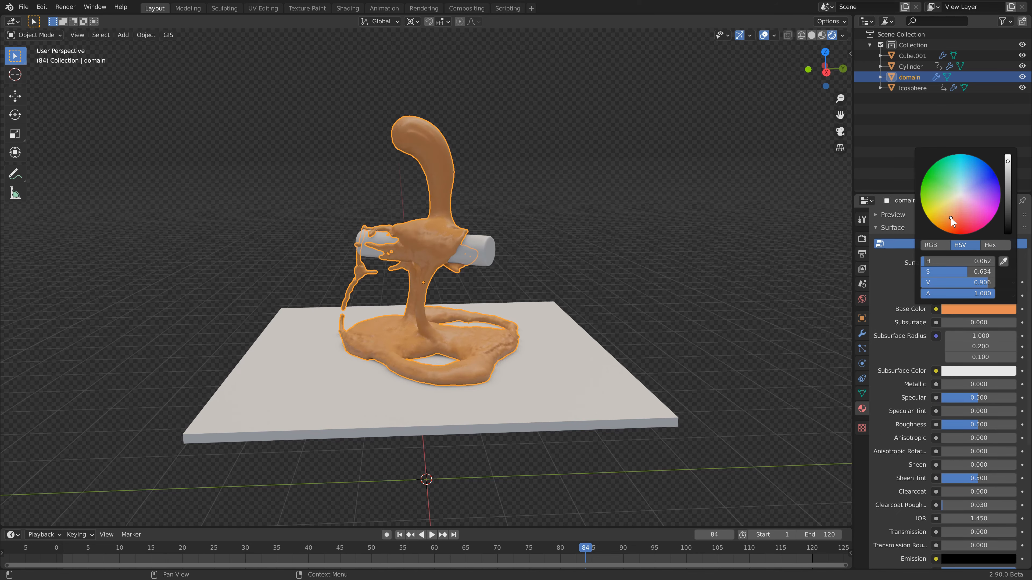
{"action": "left_click_drag", "start_coordinate": [967, 425], "coordinate": [948, 425]}
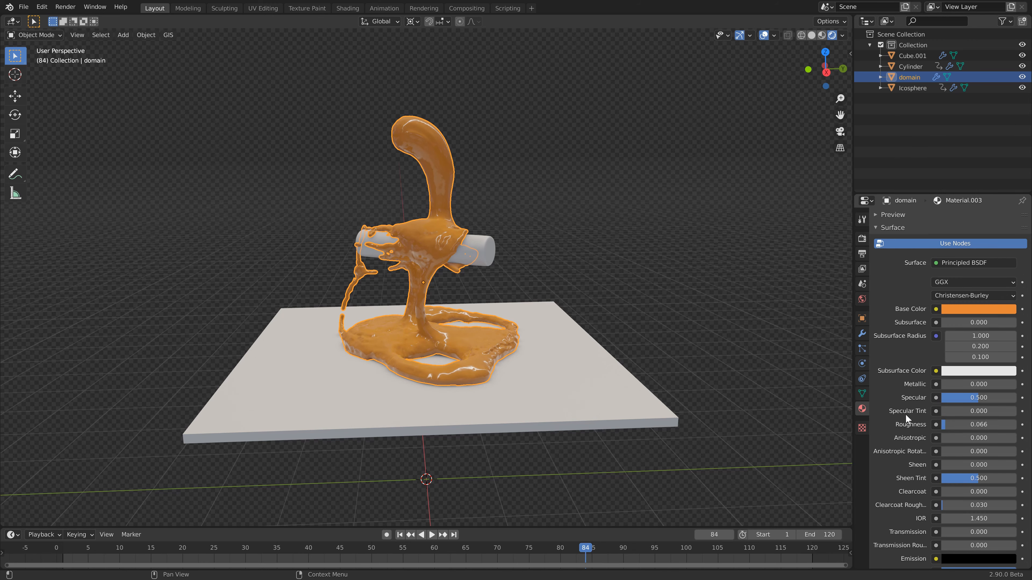
- Set the fluid material's transmission to 1.000 and enable its Screen Space Refraction
{"action": "scroll", "coordinate": [934, 420], "scroll_direction": "down", "scroll_amount": 5}
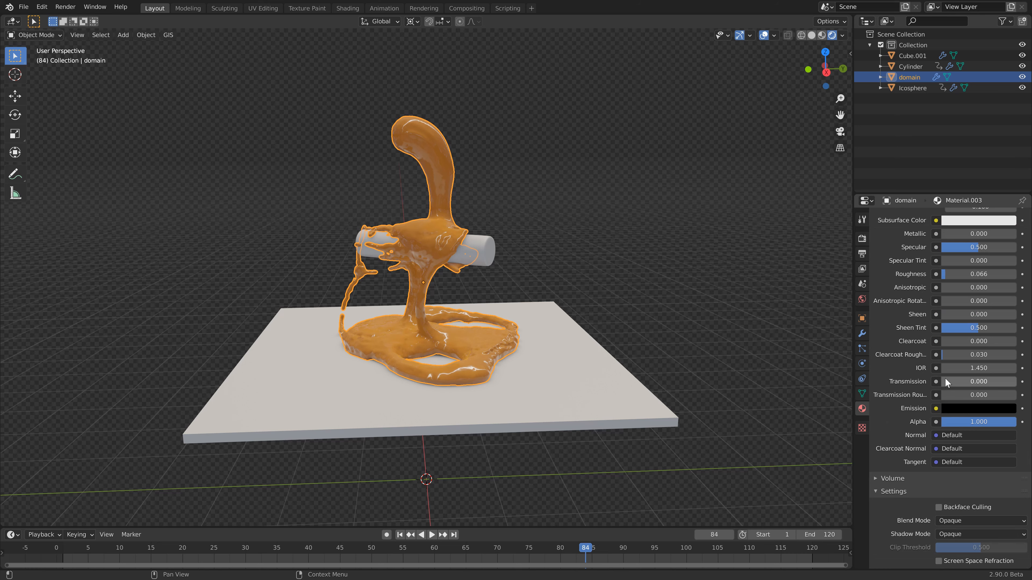
{"action": "left_click_drag", "start_coordinate": [945, 380], "coordinate": [1015, 386]}
{"action": "scroll", "coordinate": [969, 399], "scroll_direction": "down", "scroll_amount": 4}
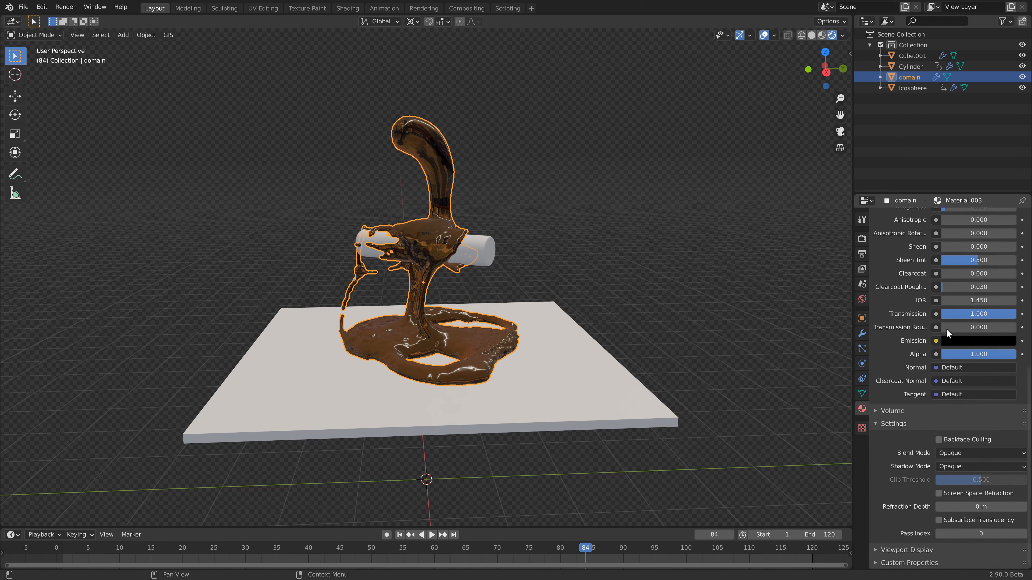
{"action": "left_click", "coordinate": [938, 493]}
- Enable Ambient Occlusion and Screen Space Reflections with Refraction in the Eevee render settings
{"action": "left_click", "coordinate": [862, 240]}
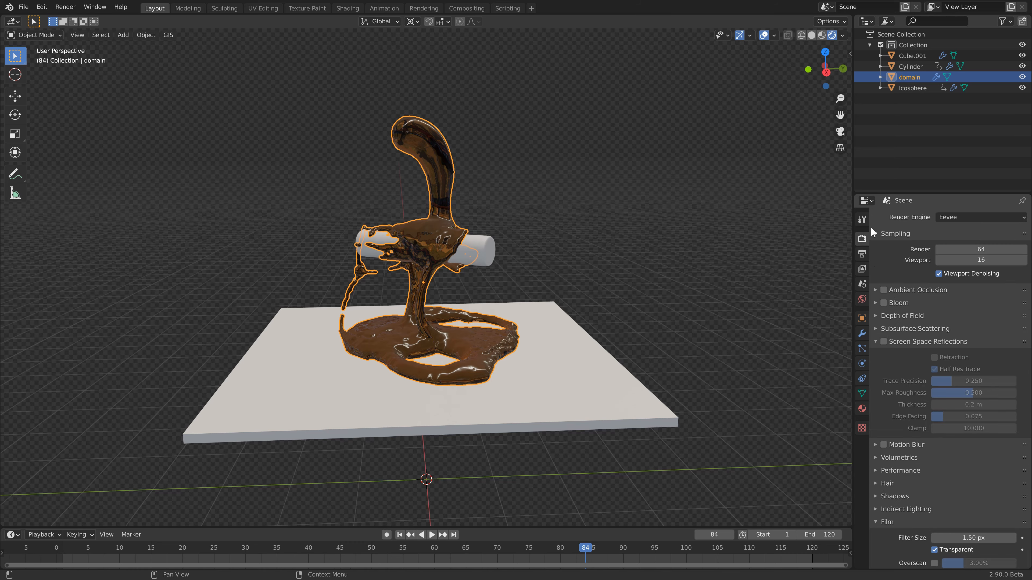
{"action": "left_click", "coordinate": [883, 341]}
{"action": "left_click", "coordinate": [934, 358]}
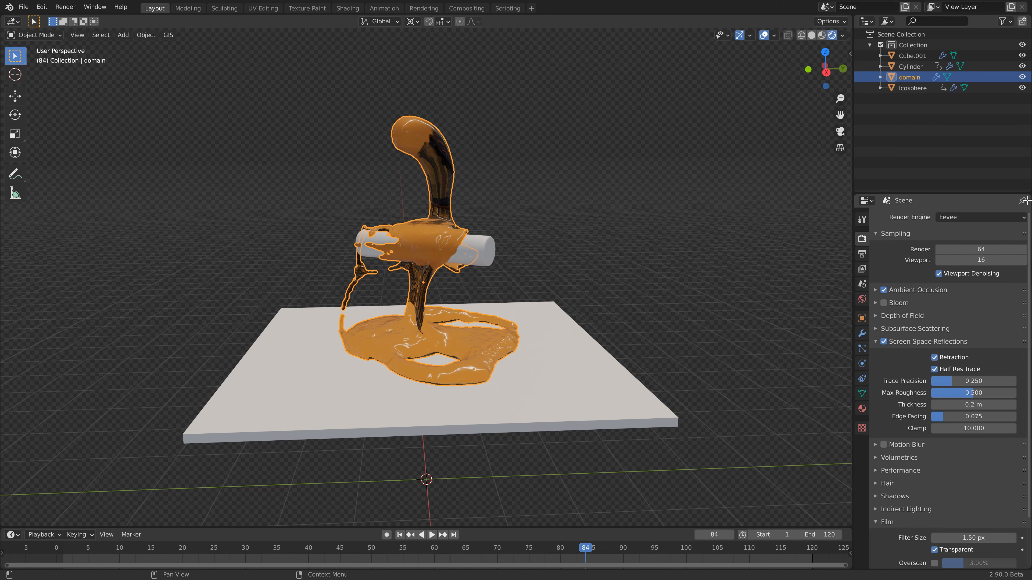
- Change the render engine to Cycles with GPU Compute as the device
{"action": "left_click", "coordinate": [966, 215]}
{"action": "left_click", "coordinate": [963, 254]}
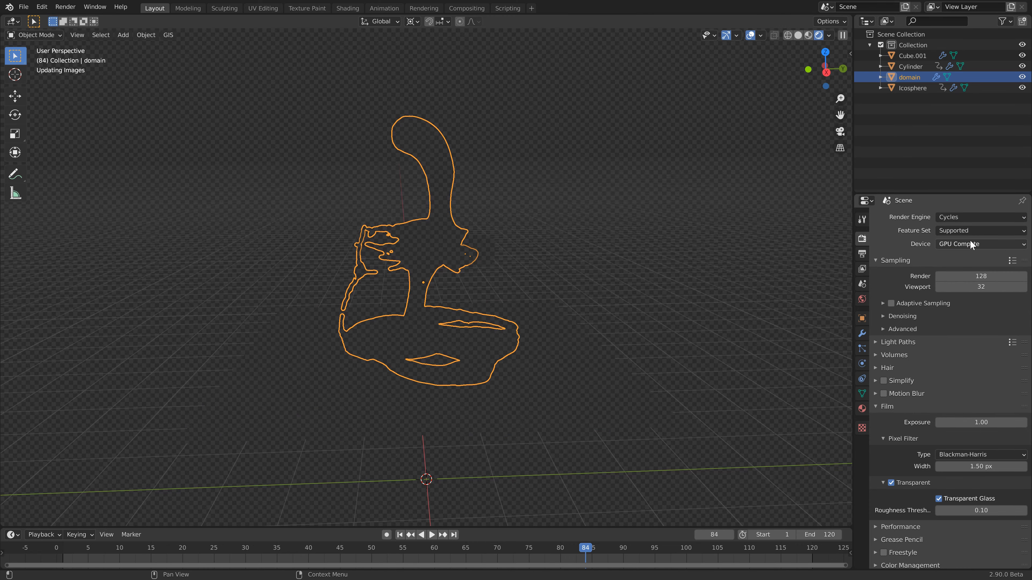
{"action": "left_click", "coordinate": [973, 244]}
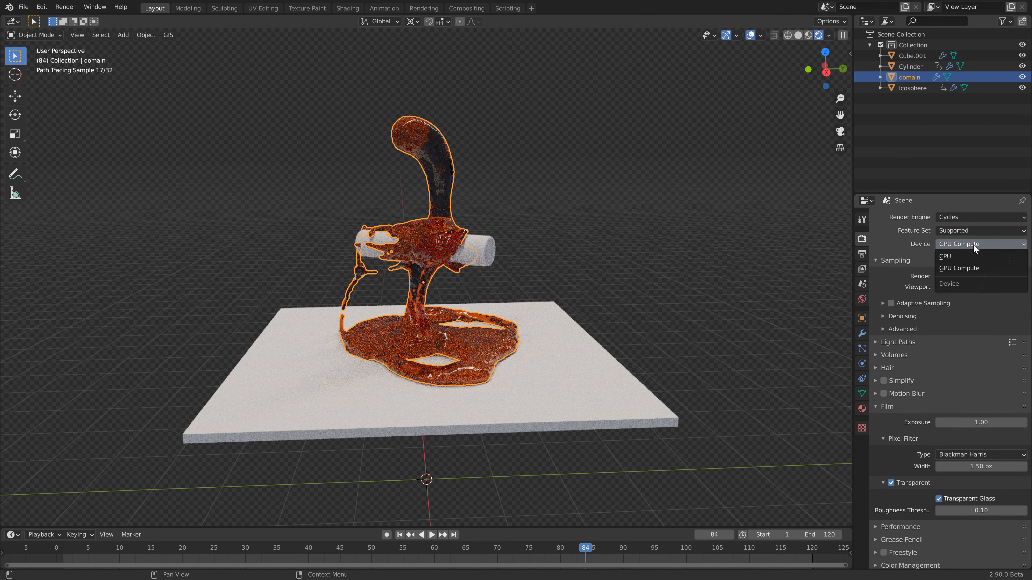
{"action": "left_click", "coordinate": [961, 270]}
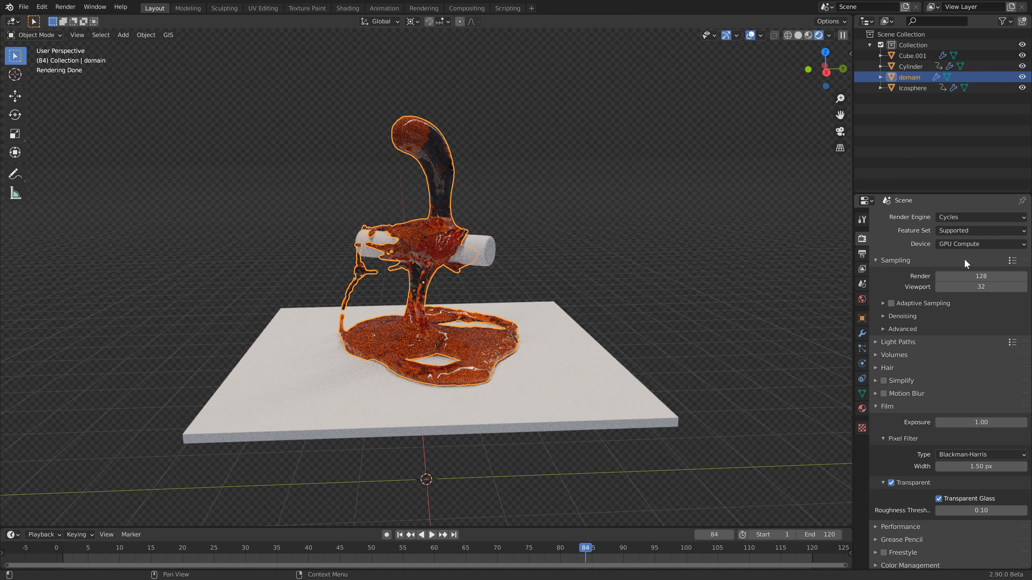
- Give the cylinder a new glass material with roughness 0.000 and transmission 1.000
{"action": "left_click", "coordinate": [494, 246]}
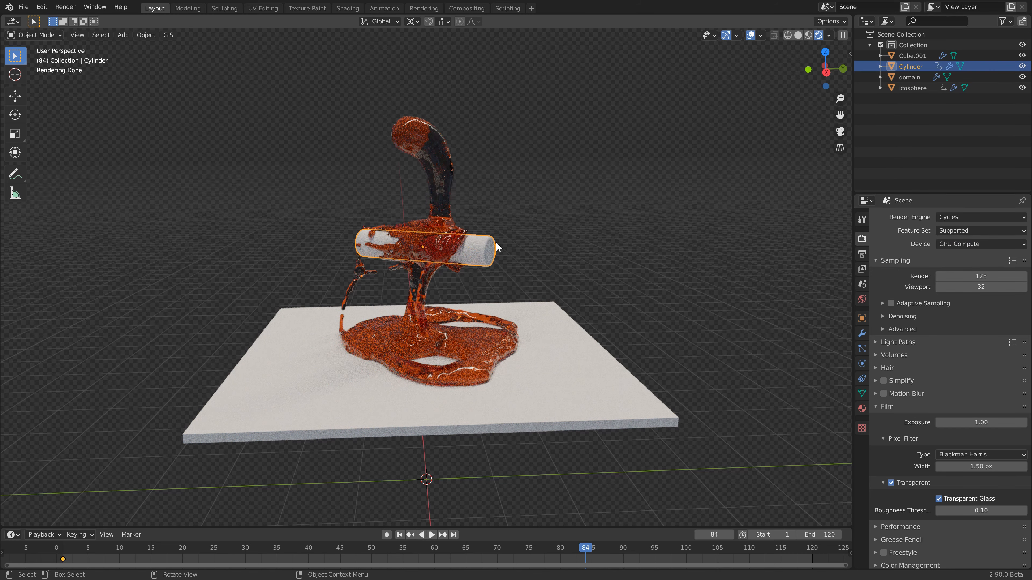
{"action": "left_click", "coordinate": [862, 408]}
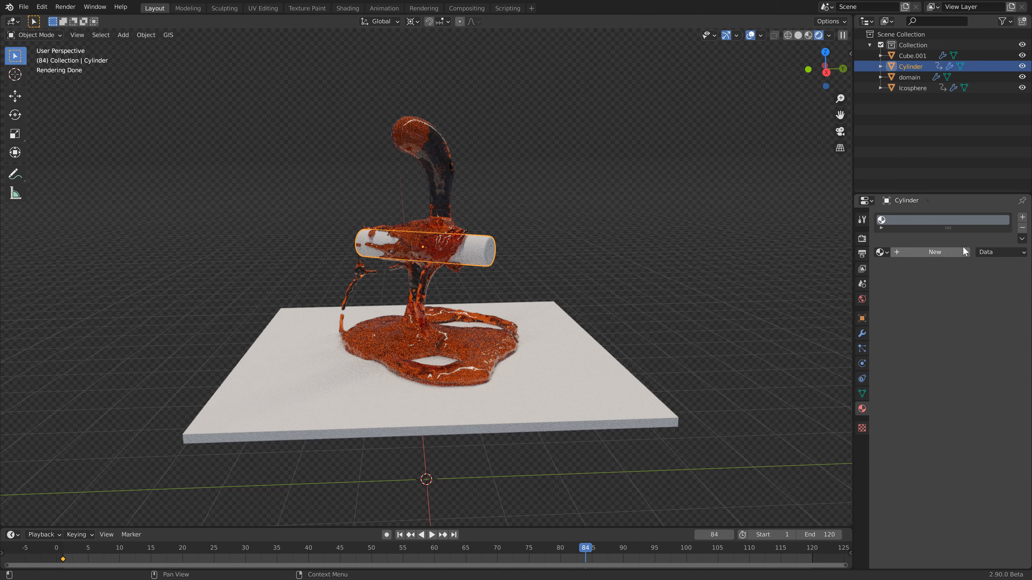
{"action": "left_click", "coordinate": [953, 247]}
{"action": "scroll", "coordinate": [921, 384], "scroll_direction": "down", "scroll_amount": 5}
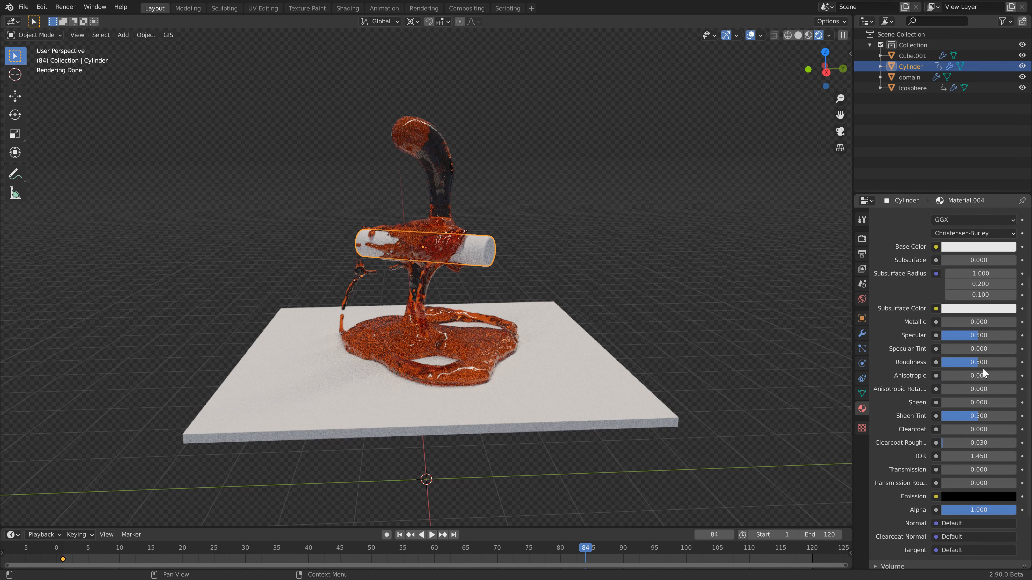
{"action": "left_click_drag", "start_coordinate": [977, 366], "coordinate": [886, 363]}
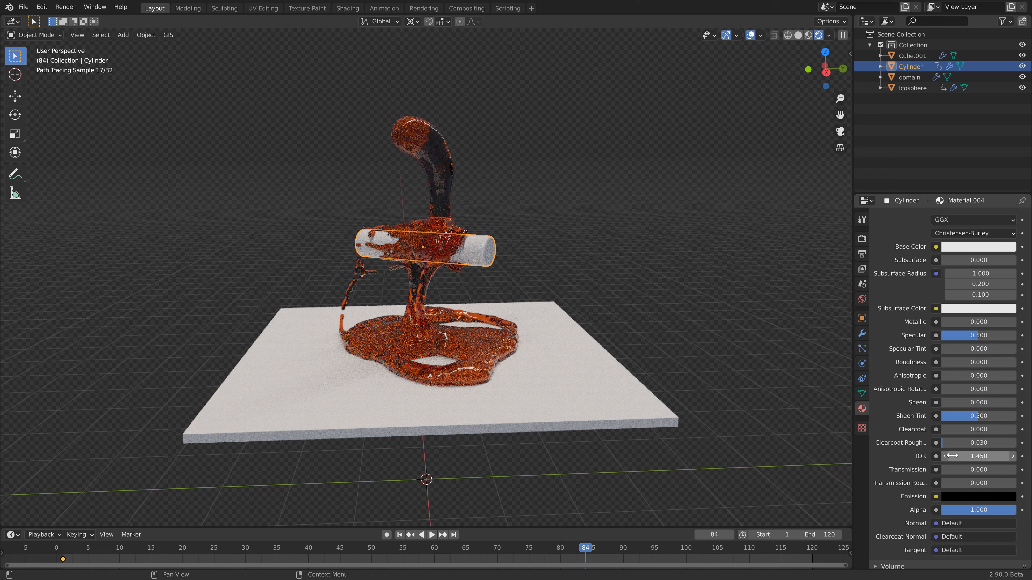
{"action": "left_click_drag", "start_coordinate": [950, 471], "coordinate": [1011, 472]}
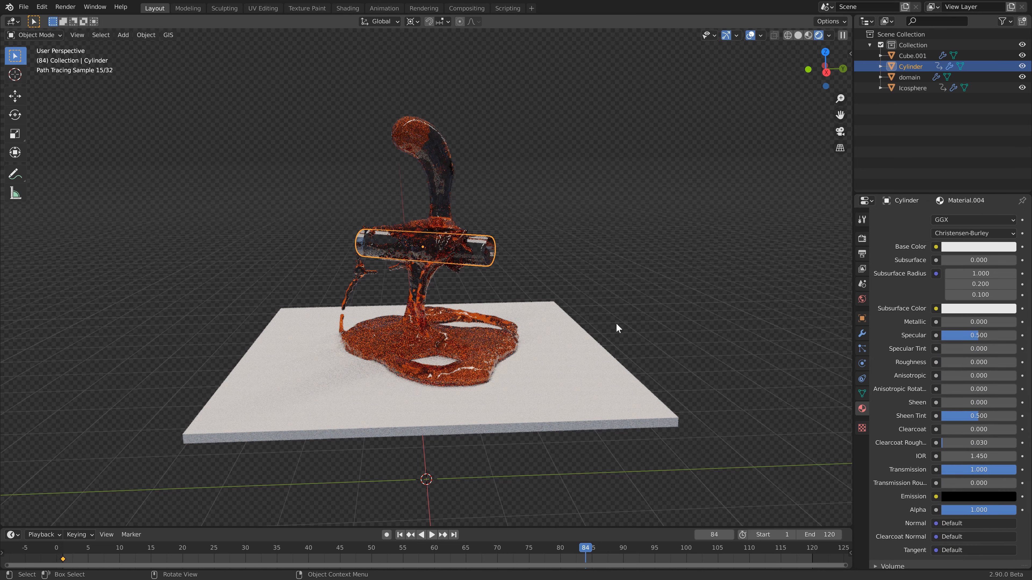
{"action": "left_click", "coordinate": [862, 239]}
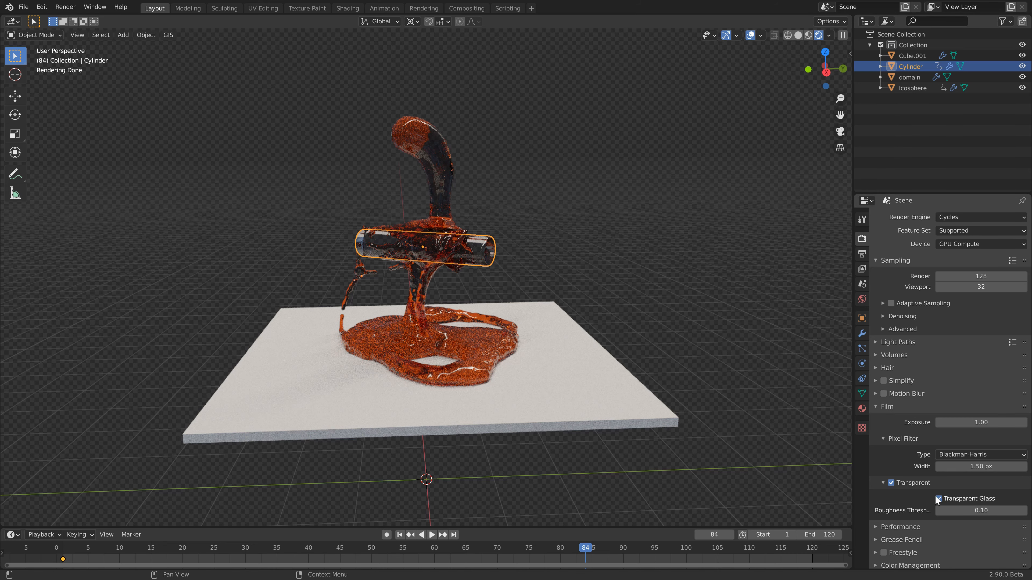
- Create a new material for the flat base slab with metallic 1.000 and roughness 0.105
{"action": "left_click", "coordinate": [601, 378]}
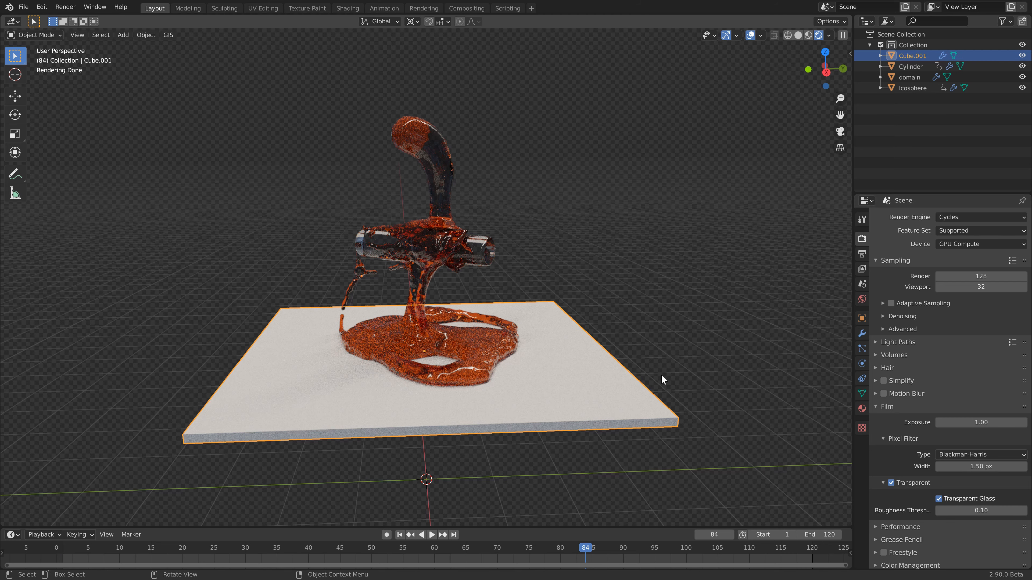
{"action": "left_click", "coordinate": [861, 410]}
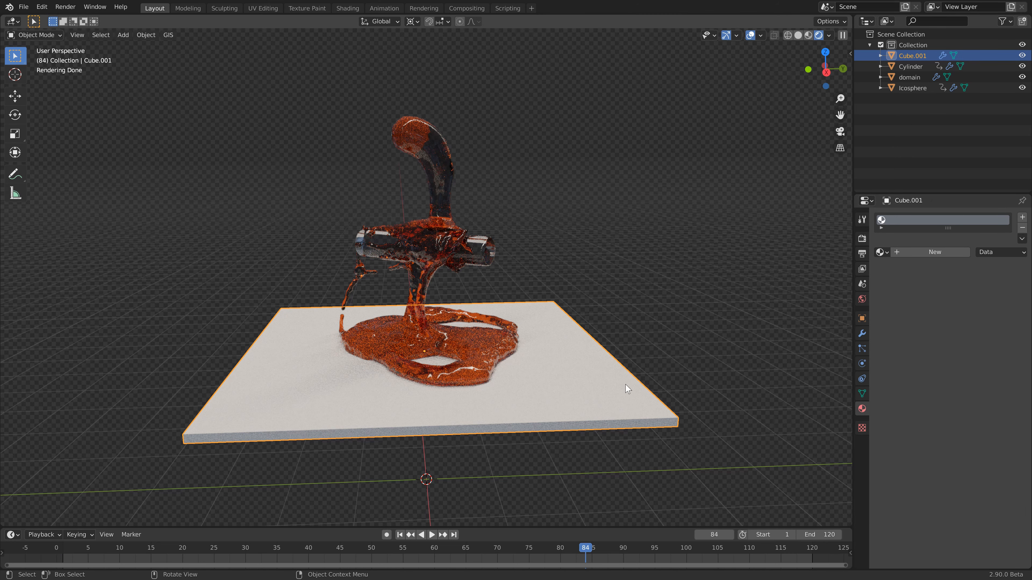
{"action": "left_click", "coordinate": [937, 252]}
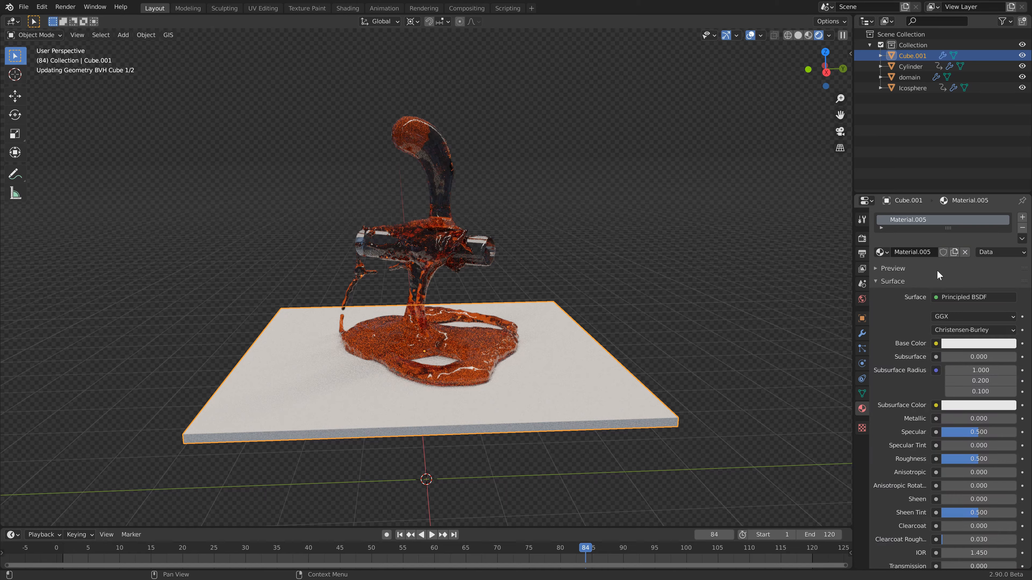
{"action": "left_click_drag", "start_coordinate": [963, 418], "coordinate": [1015, 419]}
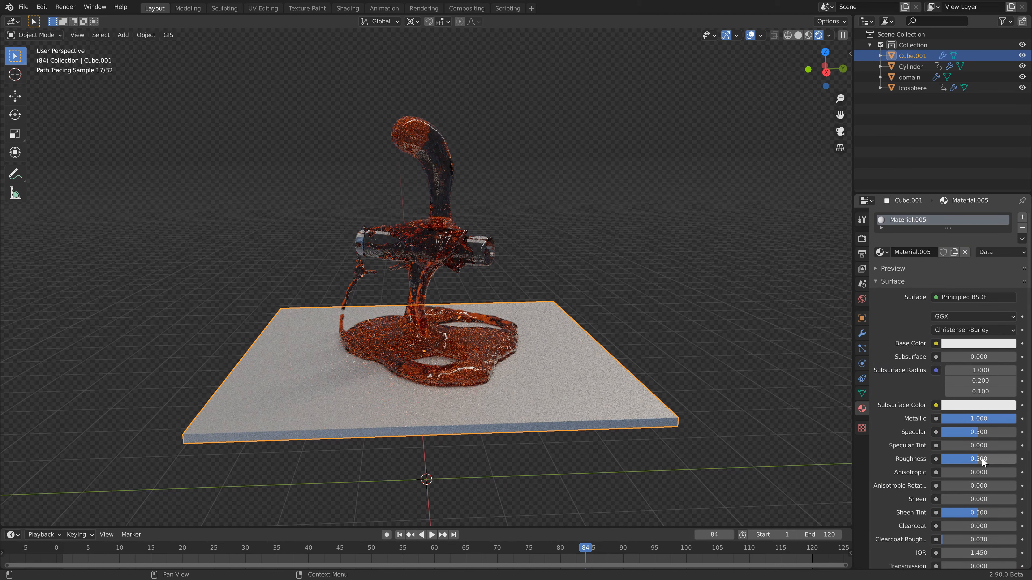
{"action": "left_click_drag", "start_coordinate": [975, 462], "coordinate": [936, 456]}
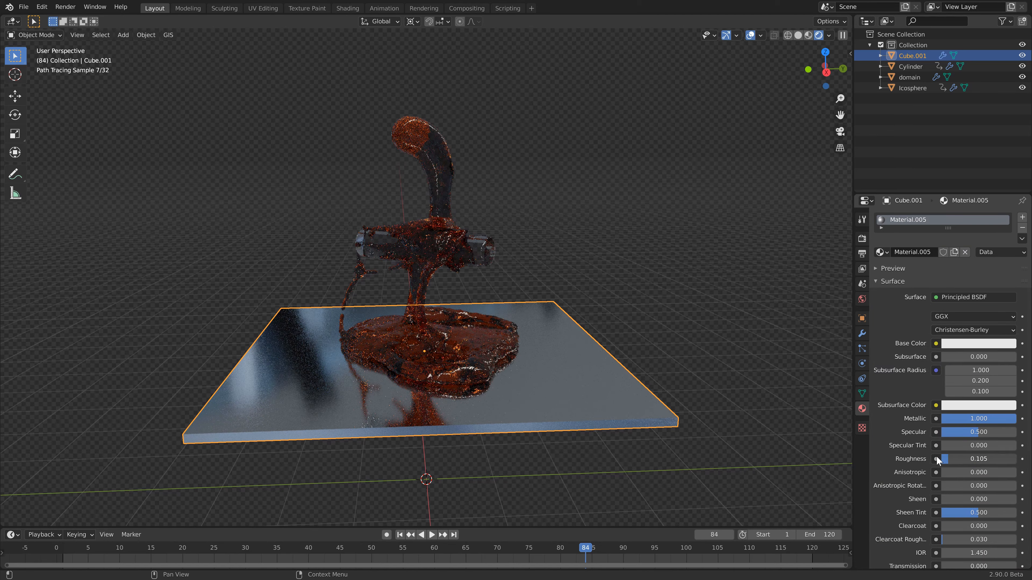
- Set the slab material's base color to orange with hue 0.060, saturation 0.781 and value 0.906
{"action": "left_click", "coordinate": [988, 346]}
{"action": "left_click", "coordinate": [947, 255]}
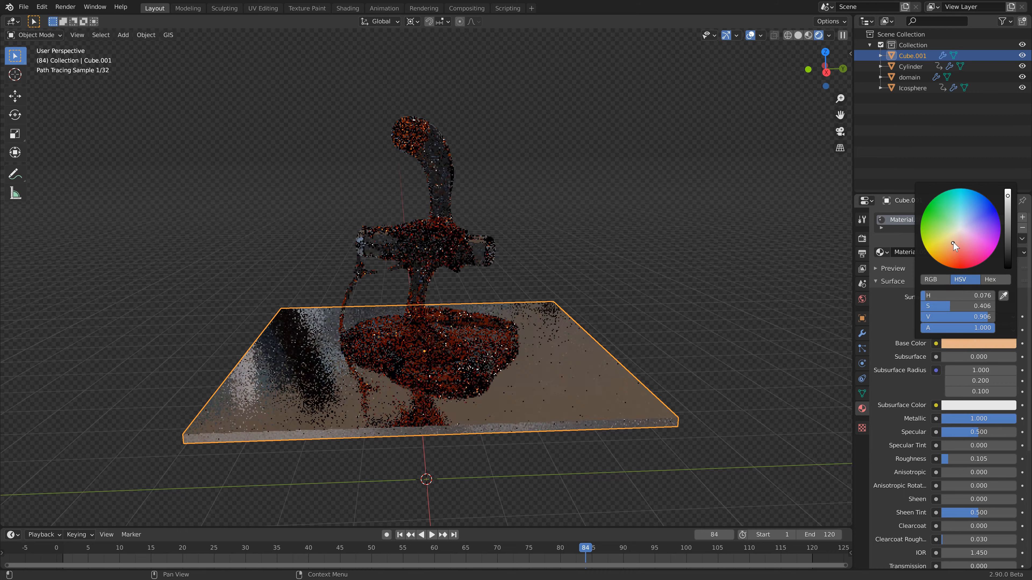
{"action": "left_click_drag", "start_coordinate": [948, 255], "coordinate": [949, 259]}
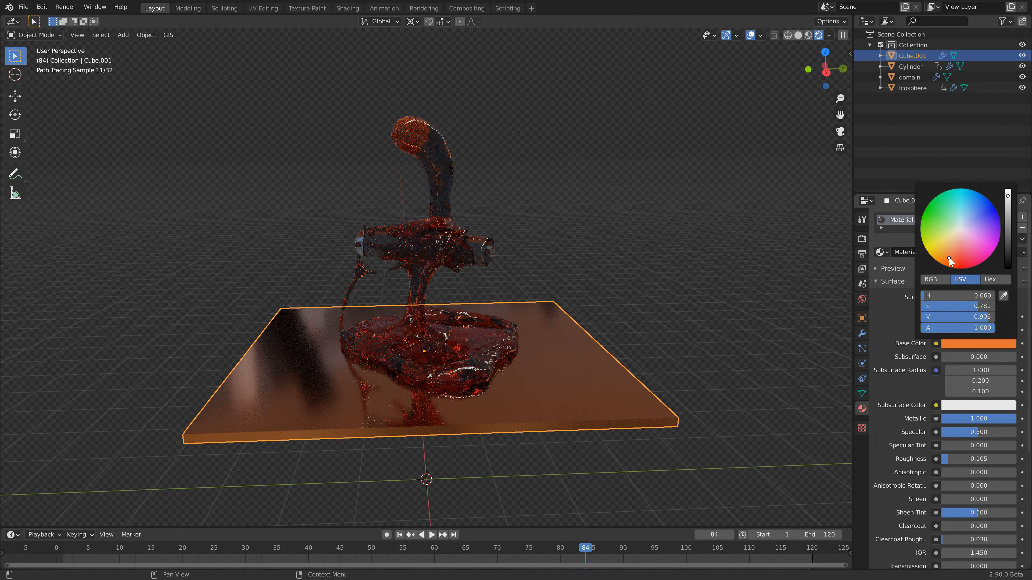
- Deselect the slab and switch the viewport to solid shading
{"action": "left_click", "coordinate": [460, 165]}
{"action": "mouse_move", "coordinate": [516, 203]}
{"action": "middle_mouse_down"}
{"action": "mouse_move", "coordinate": [506, 203]}
{"action": "mouse_move", "coordinate": [552, 171]}
{"action": "mouse_move", "coordinate": [481, 139]}
{"action": "middle_mouse_up"}
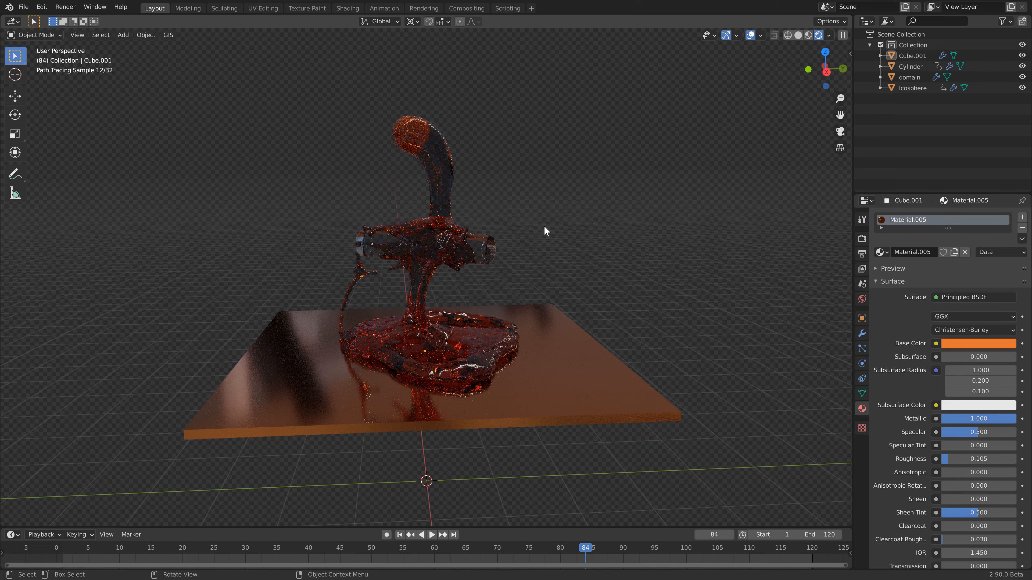
{"action": "left_click", "coordinate": [798, 36]}
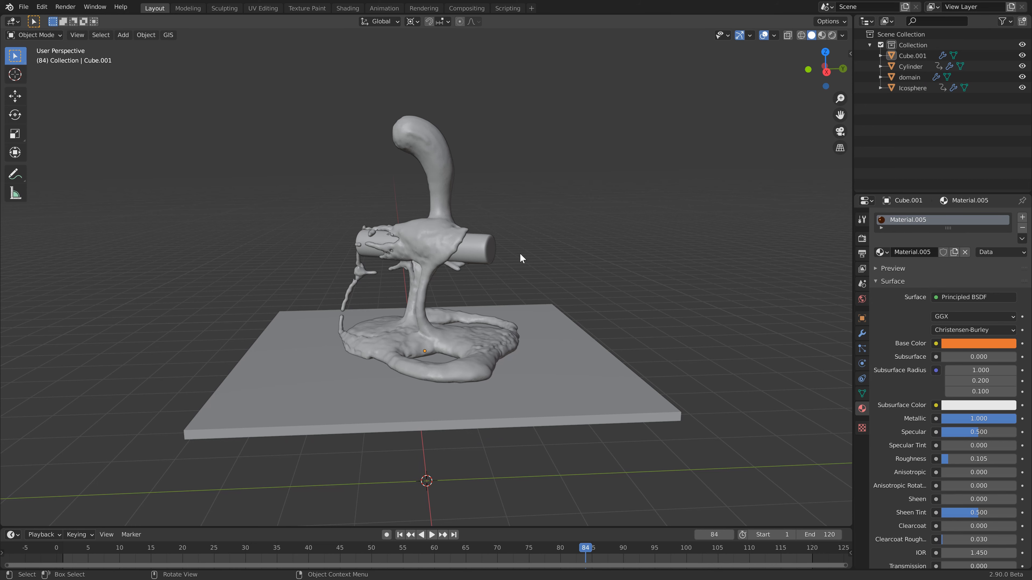
- Add an ico sphere at the 3D cursor and scale it by 10 to enclose the fluid scene
{"action": "scroll", "coordinate": [522, 258], "scroll_direction": "down", "scroll_amount": 3}
{"action": "scroll", "coordinate": [522, 251], "scroll_direction": "up", "scroll_amount": 2}
{"action": "key", "text": "shift+a"}
{"action": "mouse_move", "coordinate": [491, 326]}
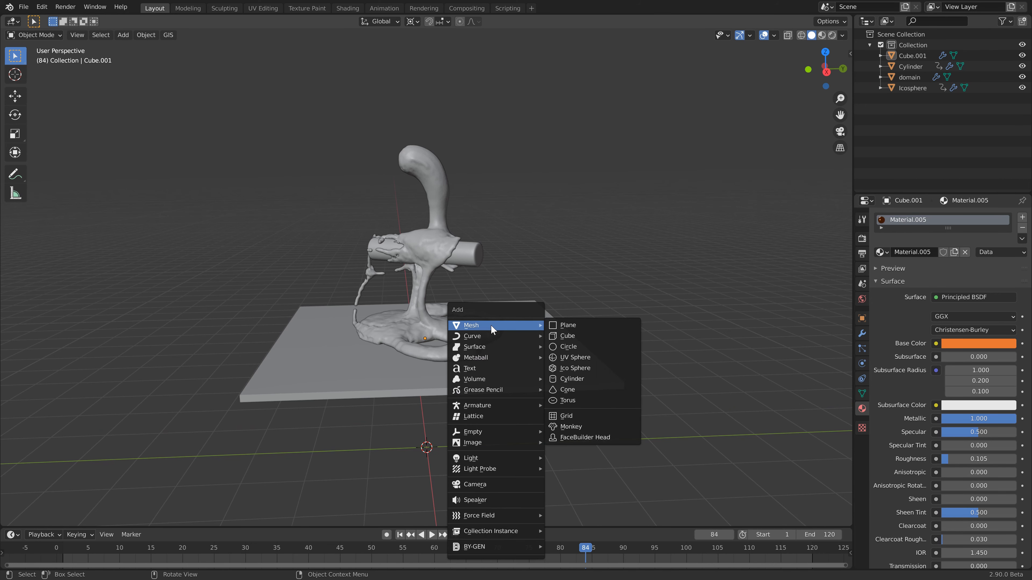
{"action": "left_click", "coordinate": [576, 367]}
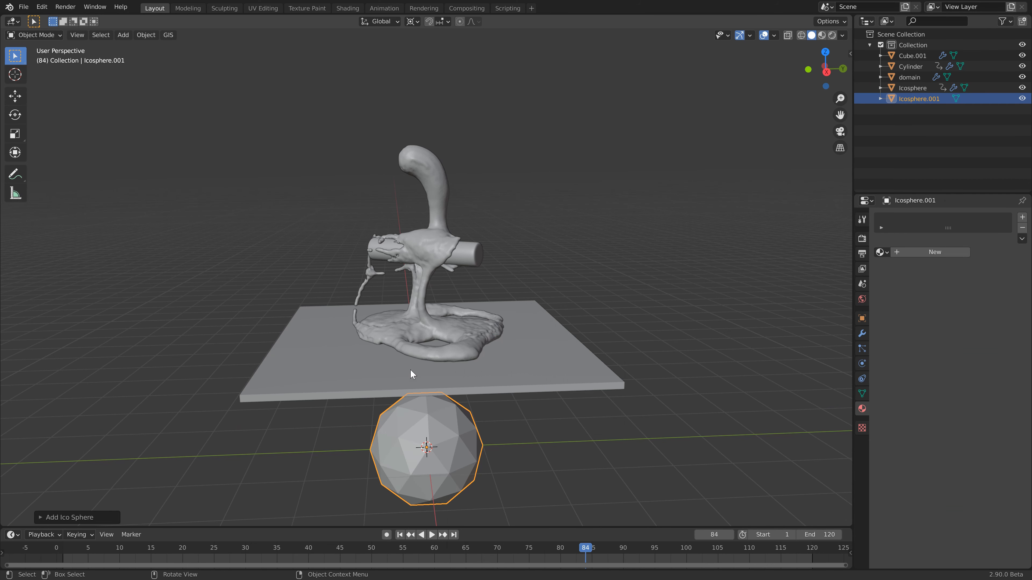
{"action": "scroll", "coordinate": [437, 370], "scroll_direction": "down", "scroll_amount": 3}
{"action": "type", "text": "s"}
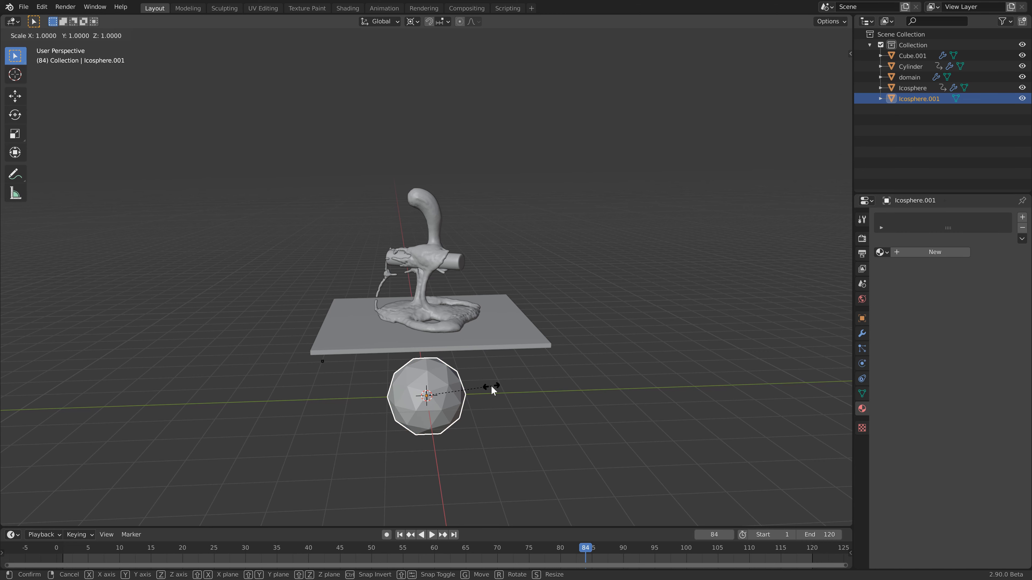
{"action": "type", "text": "10"}
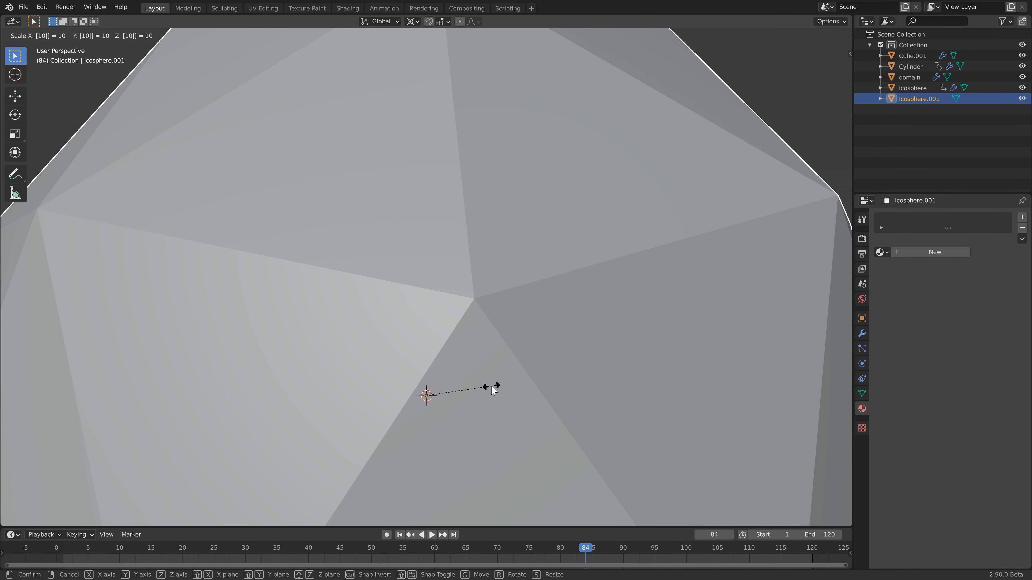
{"action": "key", "text": "Return"}
{"action": "scroll", "coordinate": [492, 390], "scroll_direction": "down", "scroll_amount": 4}
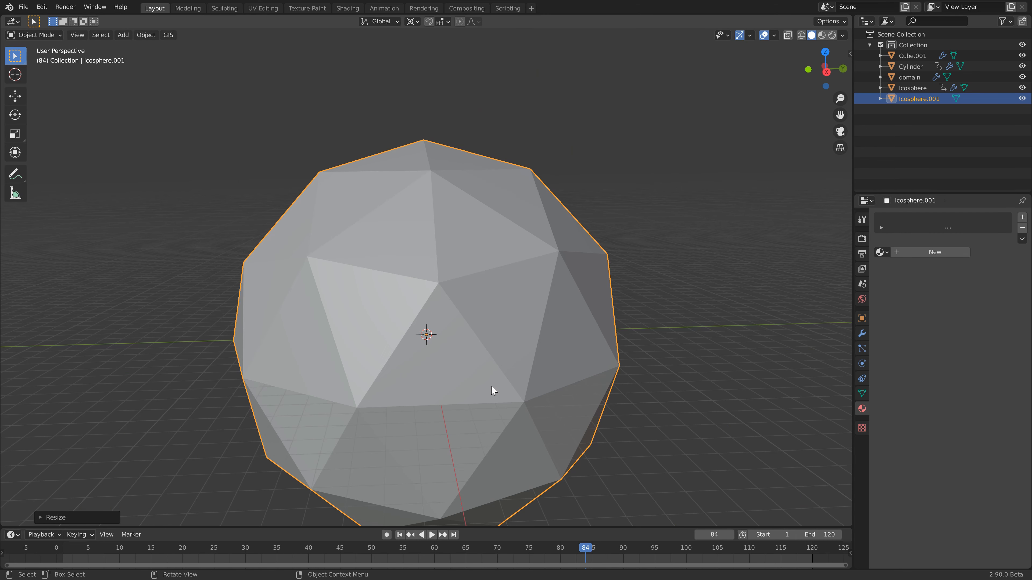
- Turn on X-ray display and raise the large ico sphere about 3.36 m along the Z axis
{"action": "left_click", "coordinate": [788, 36]}
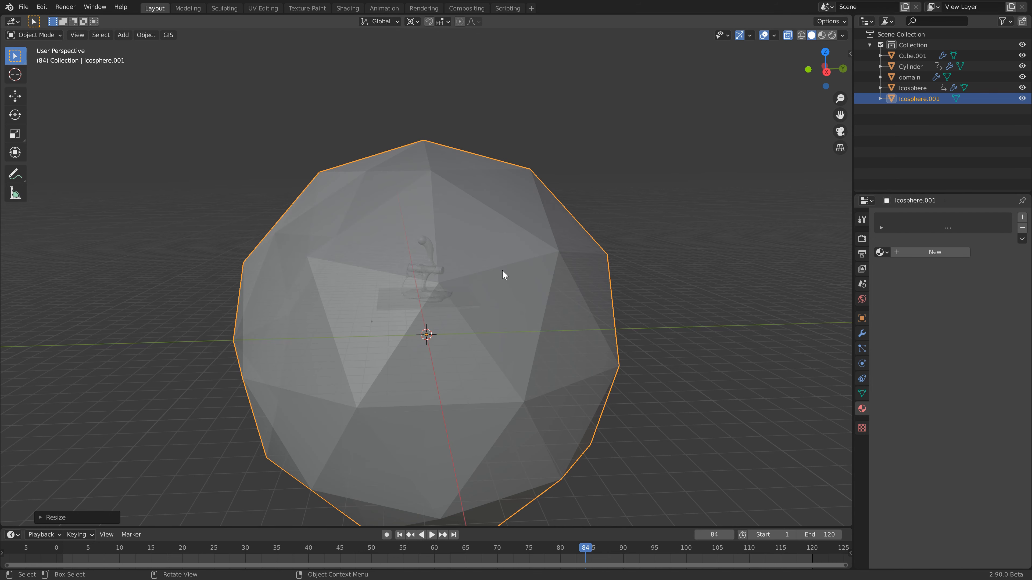
{"action": "key", "text": "g"}
{"action": "key", "text": "z"}
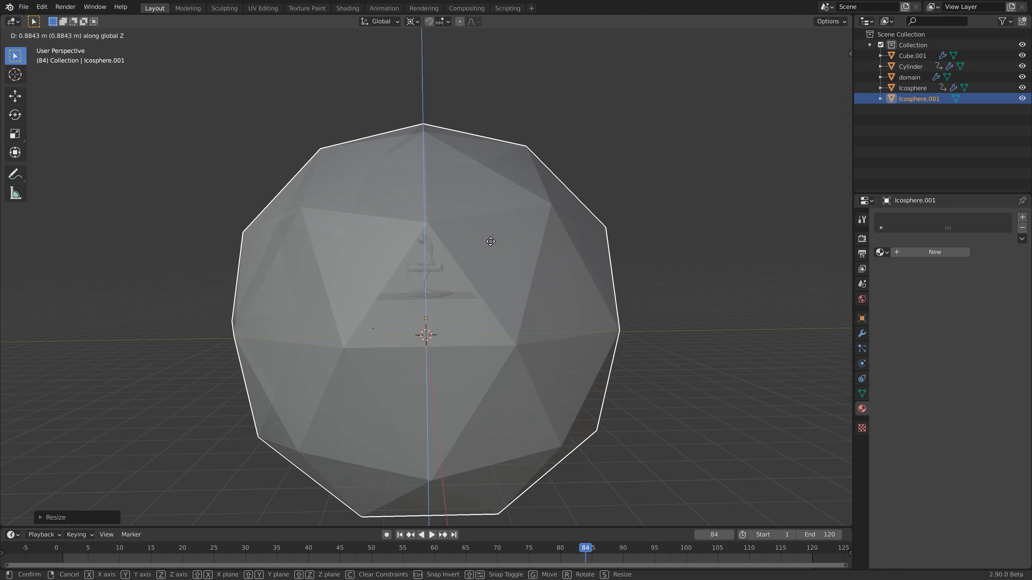
{"action": "left_click", "coordinate": [497, 191]}
- Subdivide the large sphere's whole mesh twice in Edit Mode and return to Object Mode
{"action": "key", "text": "Tab"}
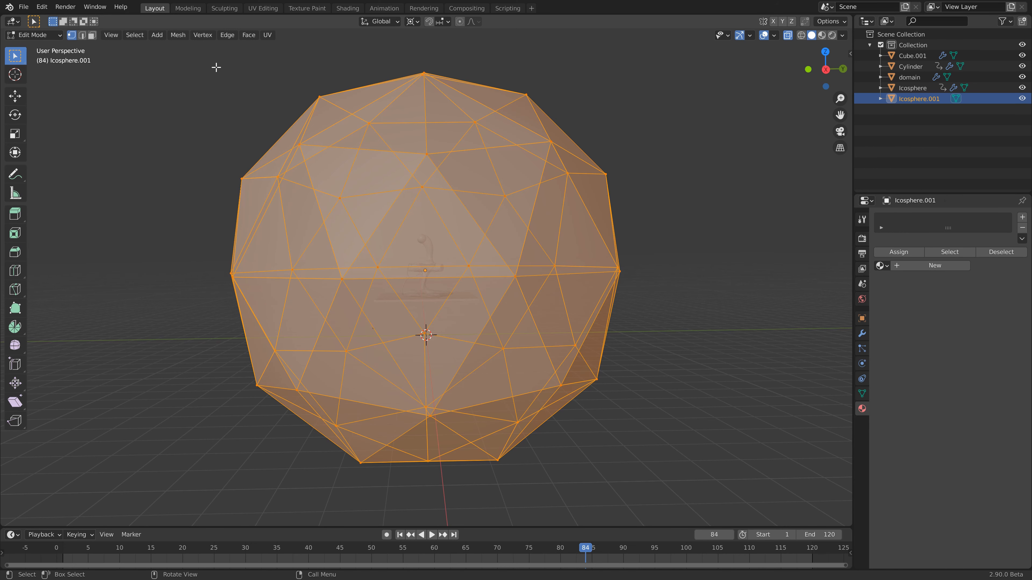
{"action": "left_click", "coordinate": [49, 36]}
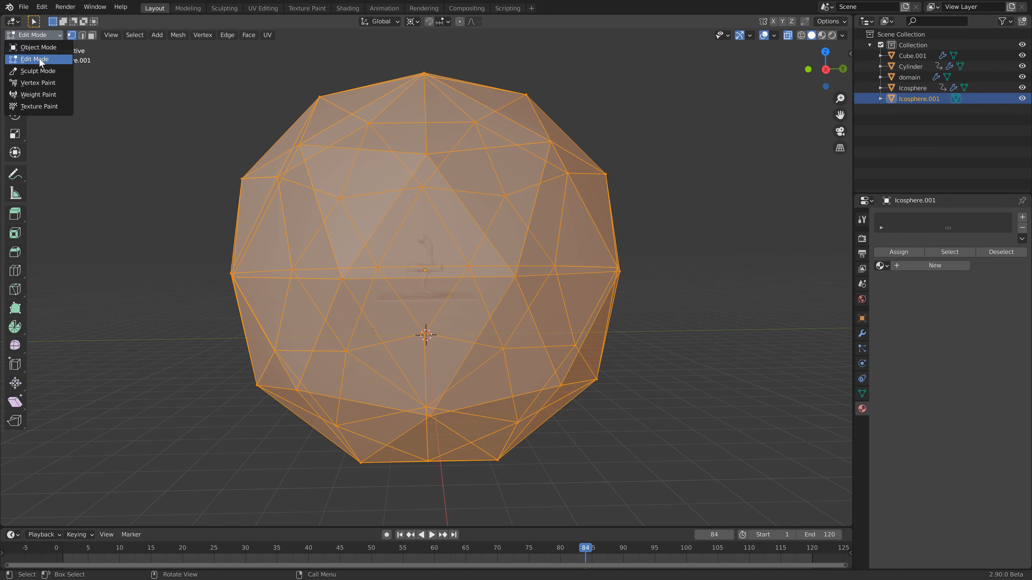
{"action": "left_click", "coordinate": [39, 59]}
{"action": "right_click", "coordinate": [450, 131]}
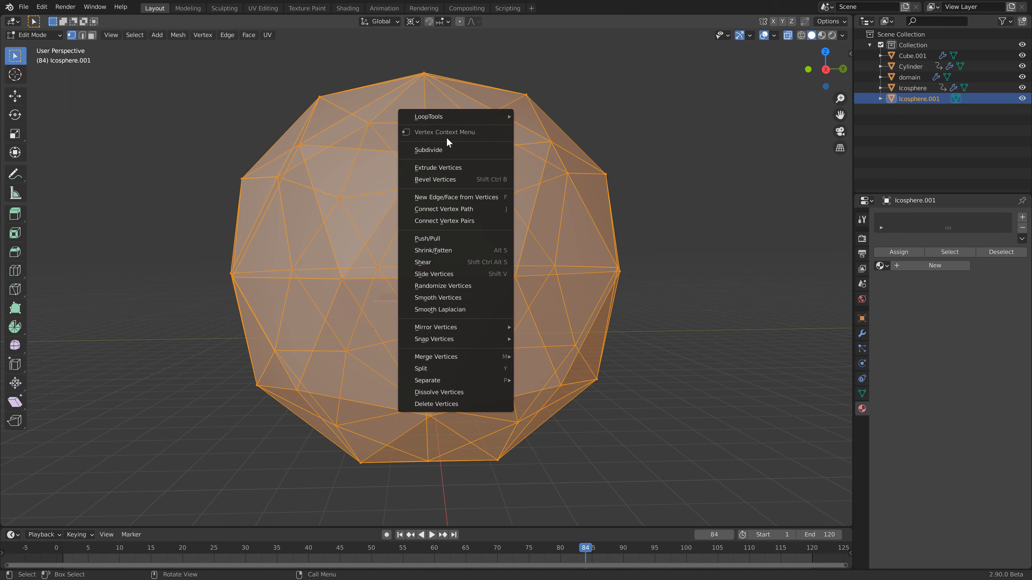
{"action": "left_click", "coordinate": [448, 116]}
{"action": "right_click", "coordinate": [447, 113]}
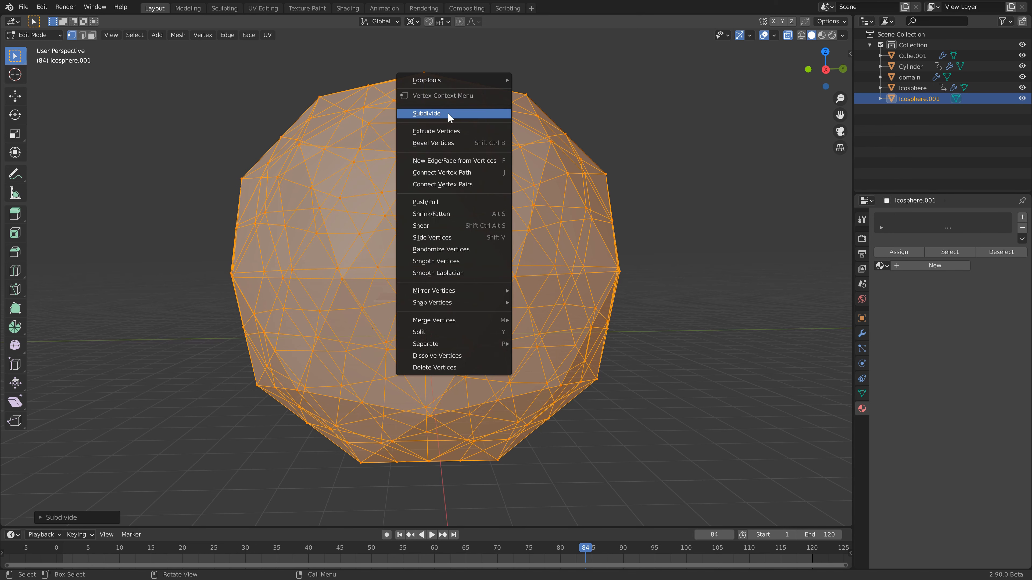
{"action": "left_click", "coordinate": [440, 114]}
{"action": "key", "text": "Tab"}
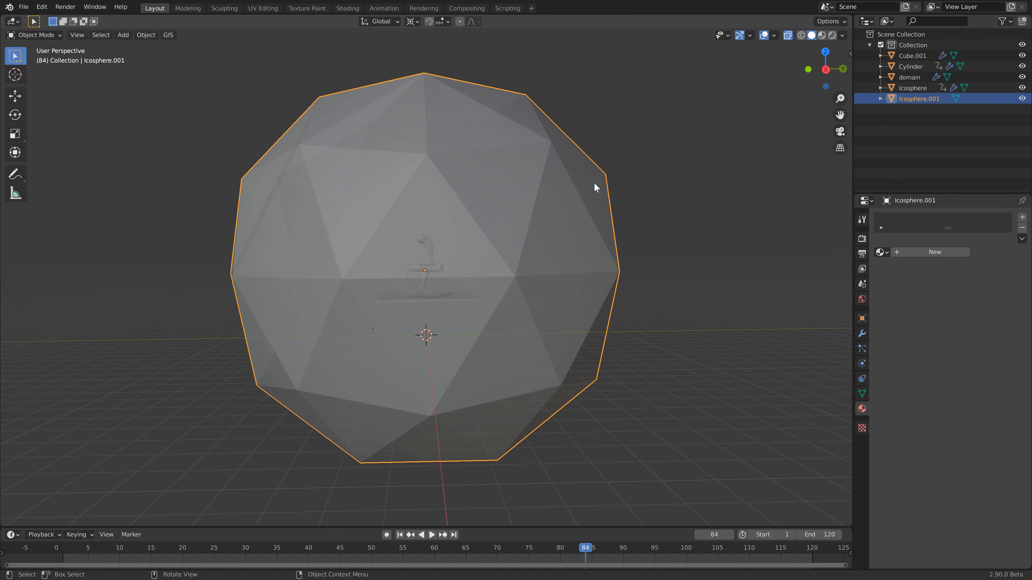
{"action": "scroll", "coordinate": [506, 180], "scroll_direction": "down", "scroll_amount": 1}
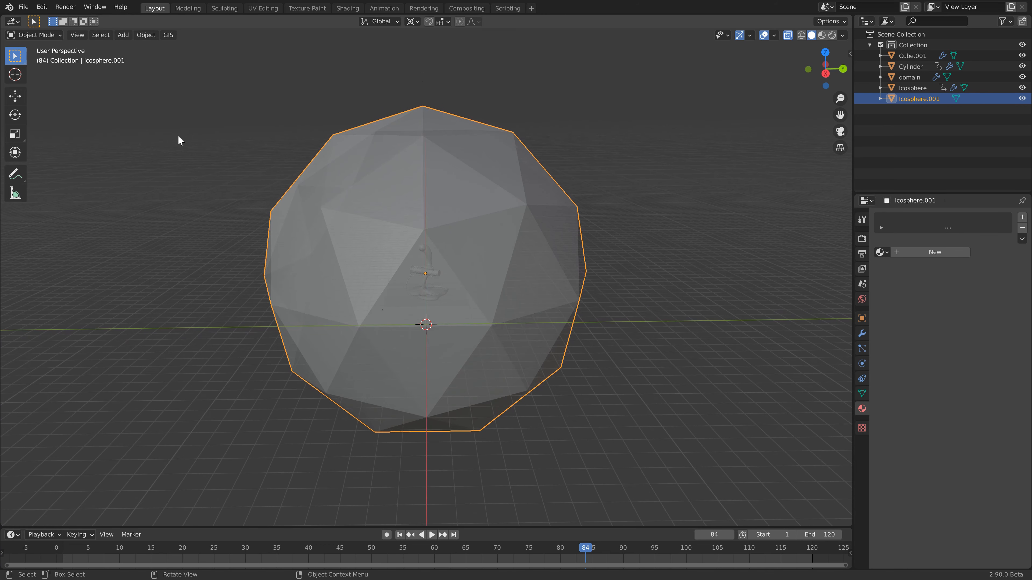
{"action": "left_click", "coordinate": [38, 35]}
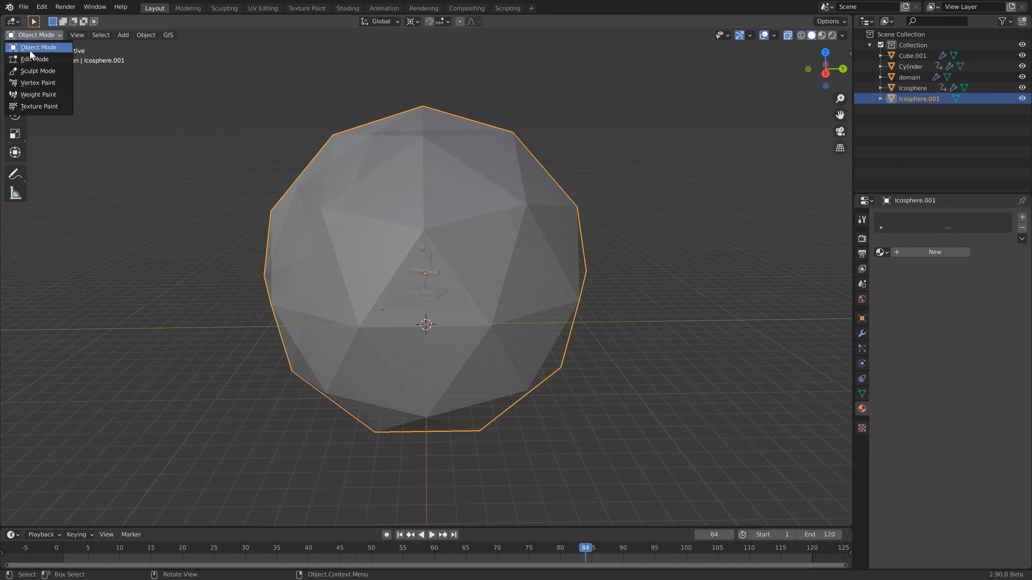
{"action": "left_click", "coordinate": [29, 50]}
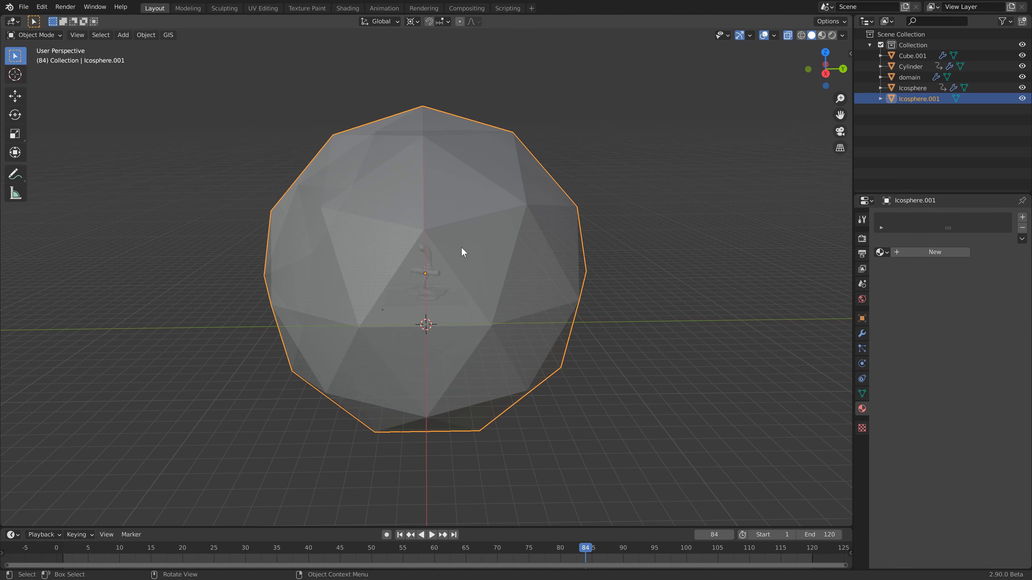
- Switch to the browser and show the ZIP download option on the Tissue add-on's GitHub page
{"action": "left_click_drag", "start_coordinate": [351, 579], "coordinate": [351, 44]}
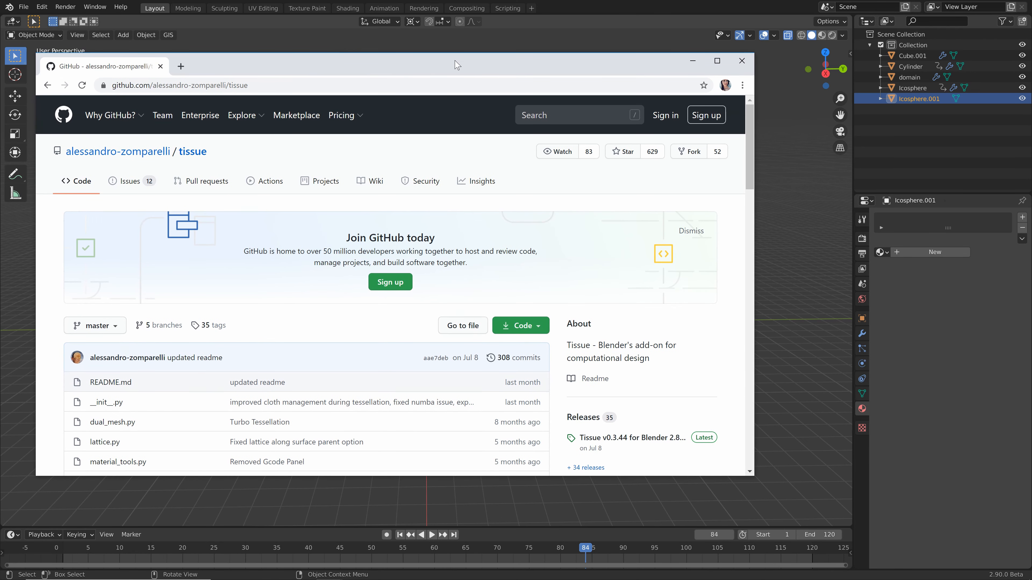
{"action": "double_click", "coordinate": [456, 61]}
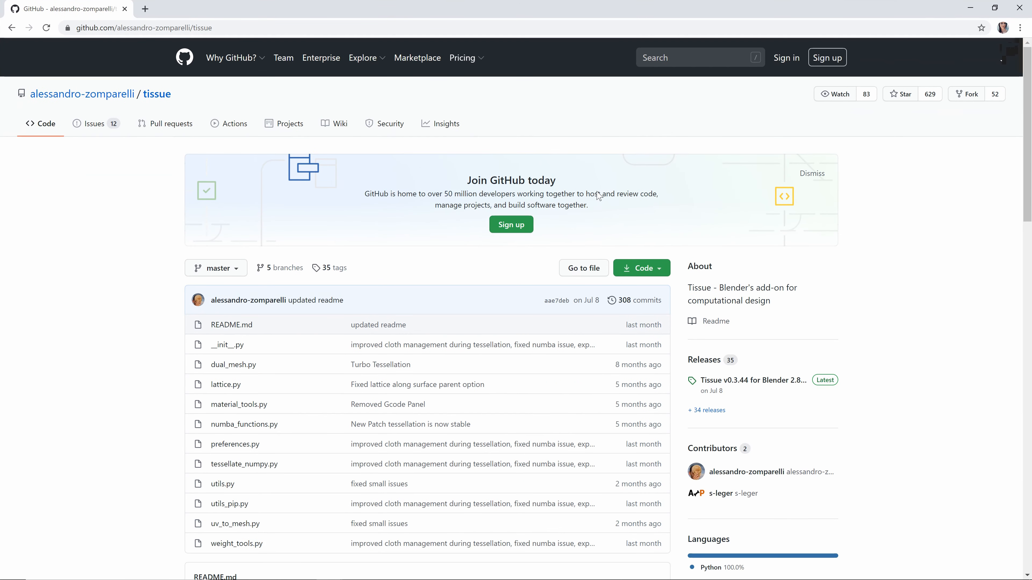
{"action": "left_click", "coordinate": [658, 268]}
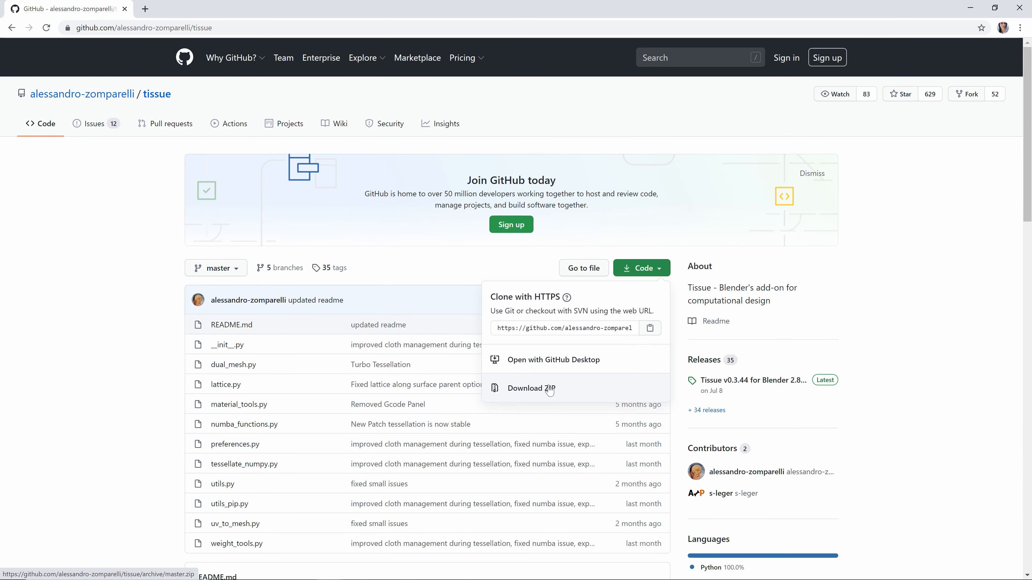
{"action": "left_click", "coordinate": [970, 7]}
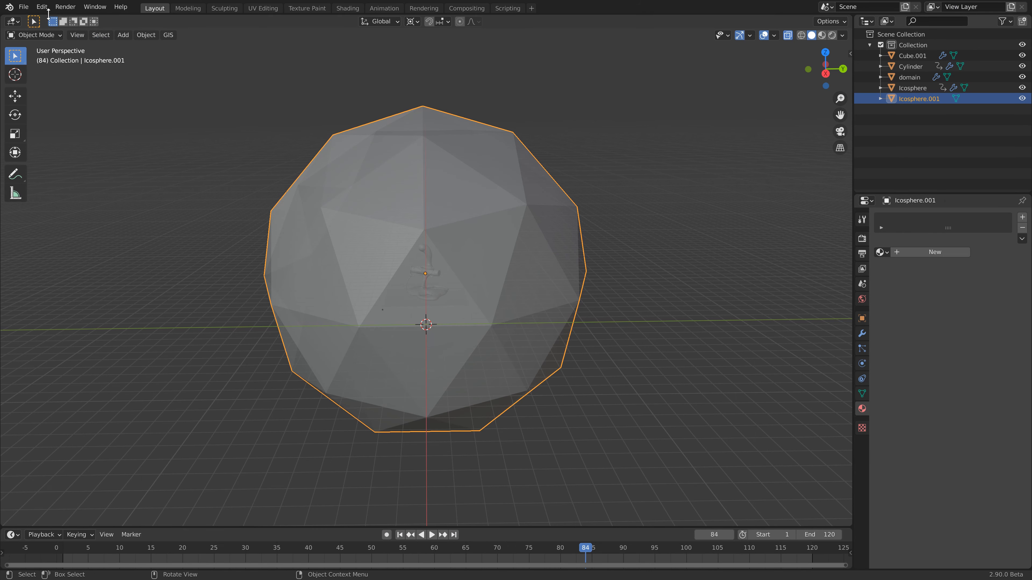
- Try to install the Tissue add-on in Blender from tissue-b280-dev.zip in the Downloads folder
{"action": "left_click", "coordinate": [42, 7]}
{"action": "left_click", "coordinate": [65, 162]}
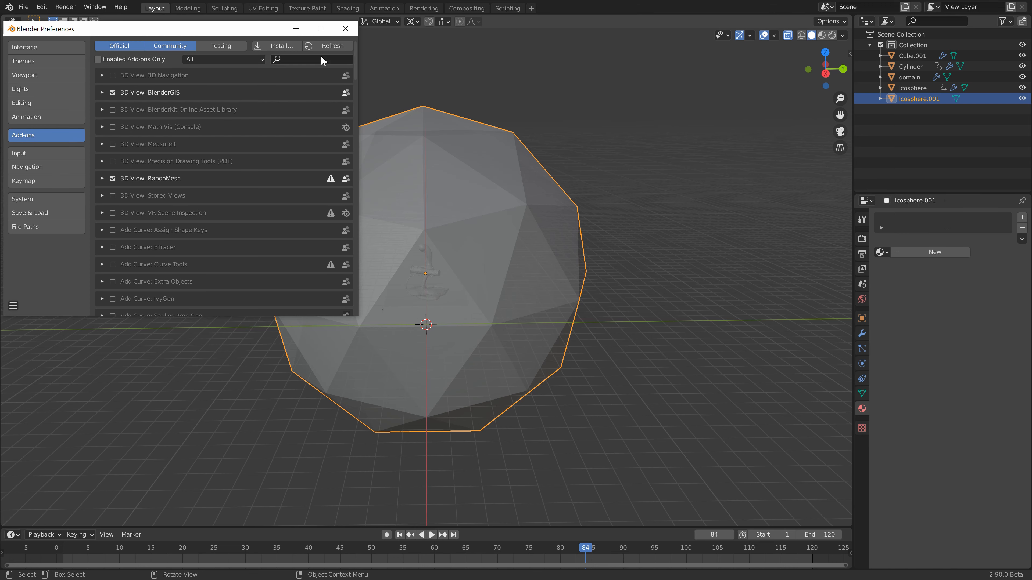
{"action": "left_click", "coordinate": [286, 45]}
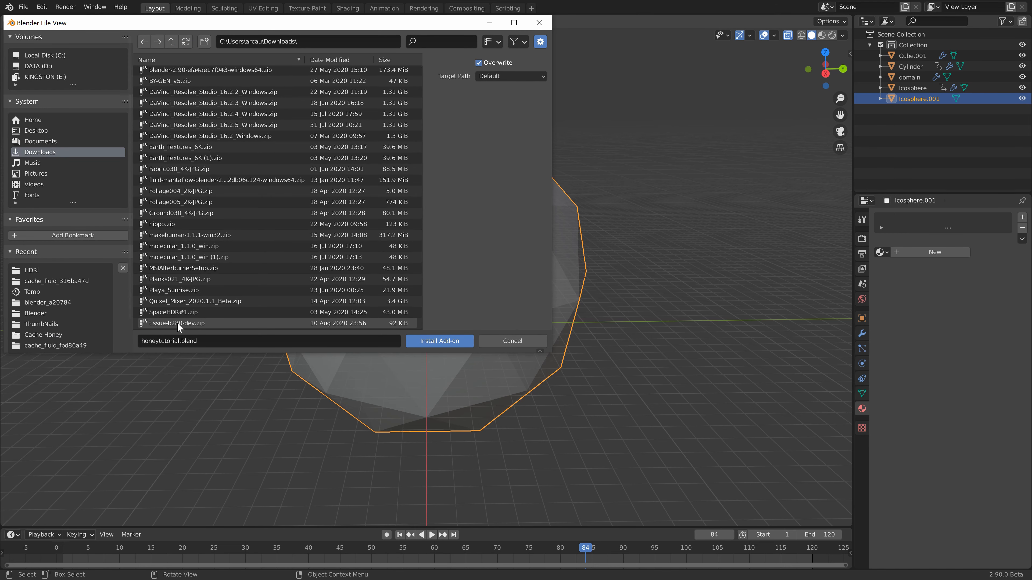
{"action": "left_click", "coordinate": [161, 323]}
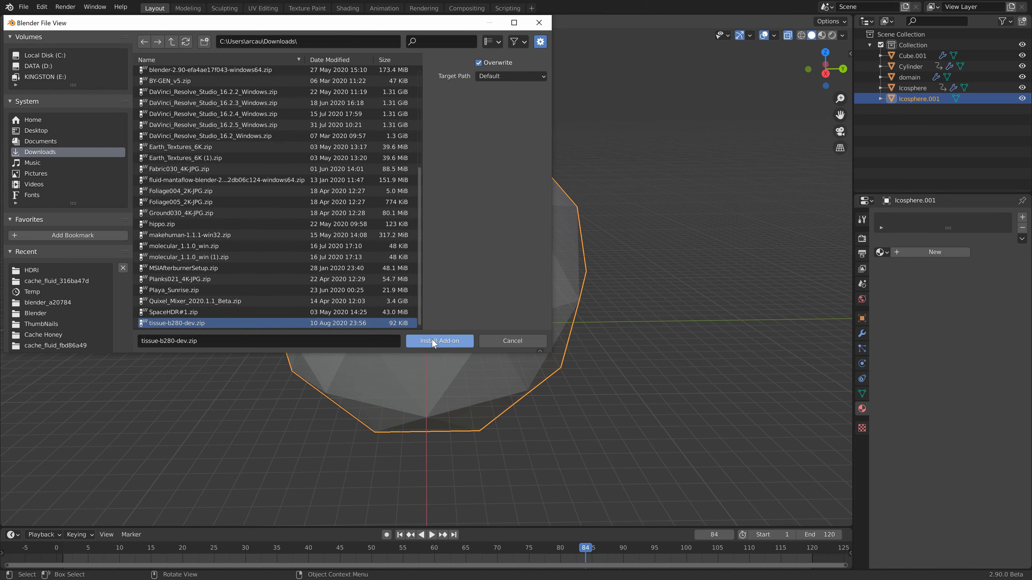
{"action": "left_click", "coordinate": [500, 337]}
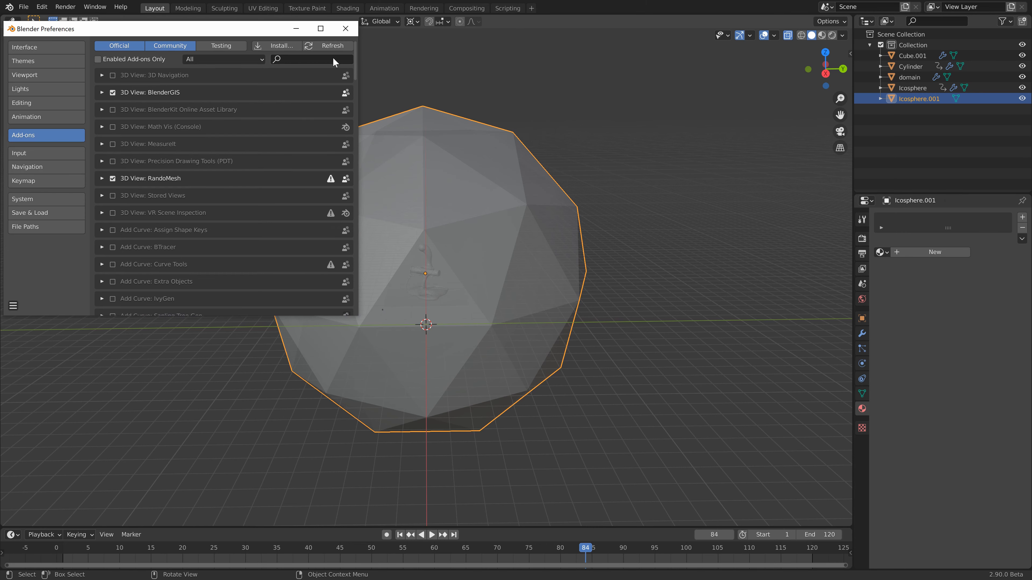
- Search the add-ons for "tissue" to check whether it is enabled, and close the preferences
{"action": "left_click", "coordinate": [333, 59]}
{"action": "type", "text": "tissue"}
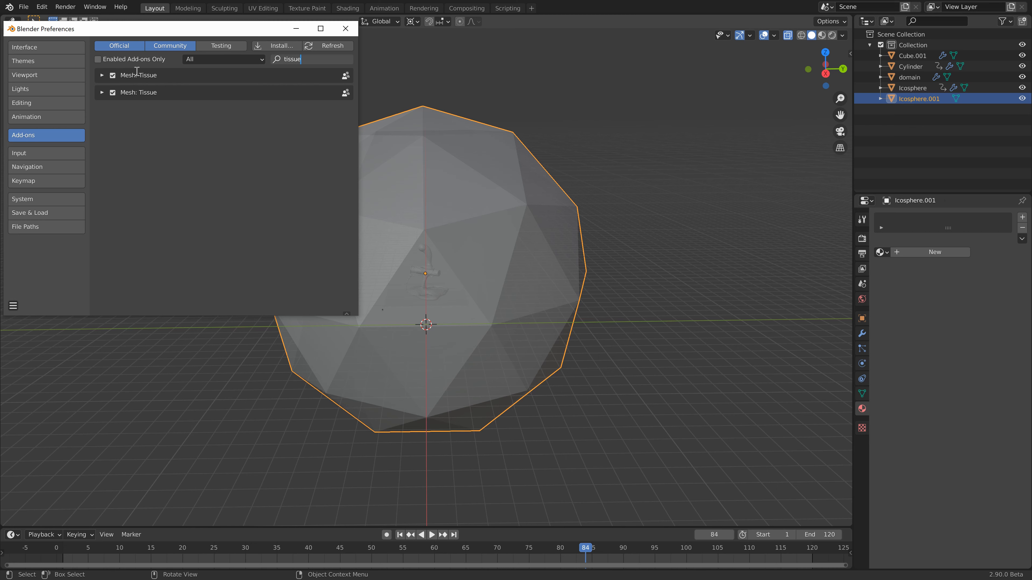
{"action": "left_click", "coordinate": [345, 29]}
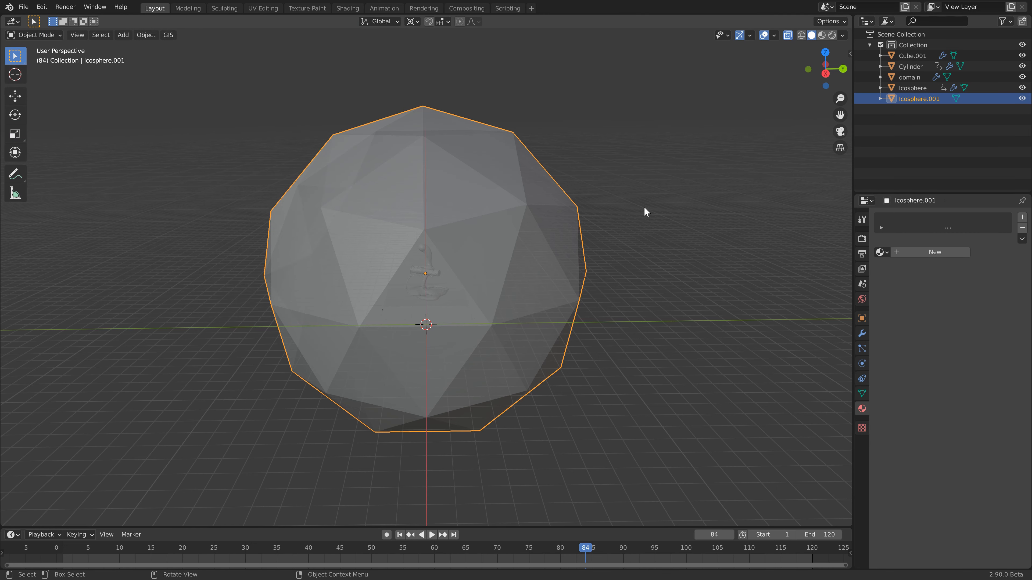
- Convert the large sphere to a dual mesh with the Tissue tools and duplicate it in place
{"action": "key", "text": "n"}
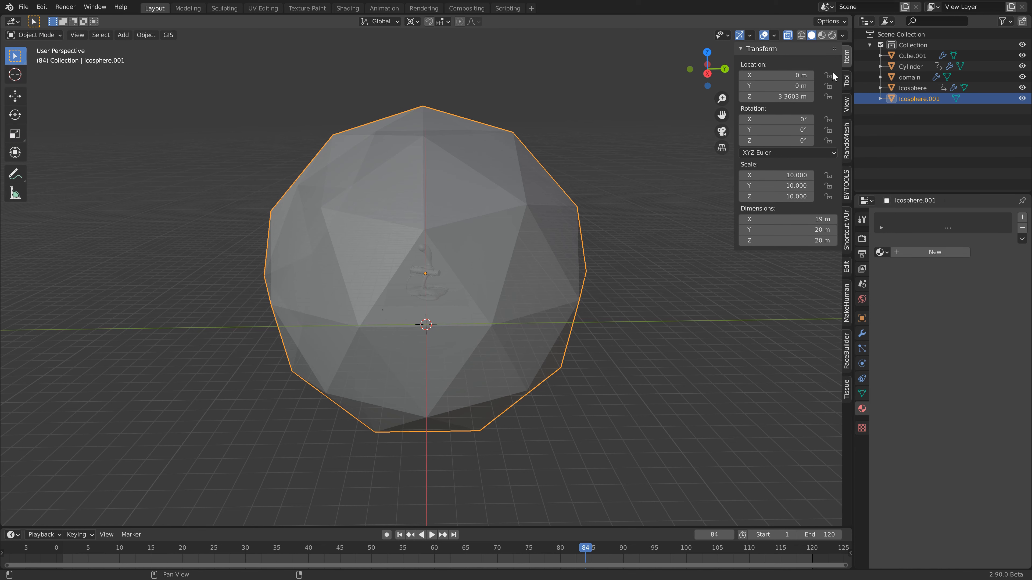
{"action": "left_click", "coordinate": [847, 390]}
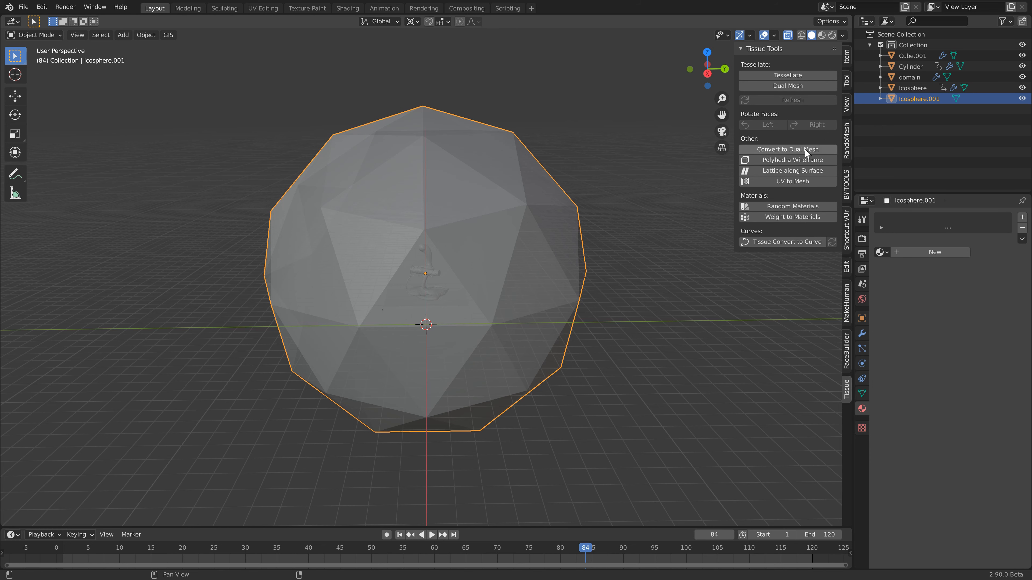
{"action": "left_click", "coordinate": [788, 149]}
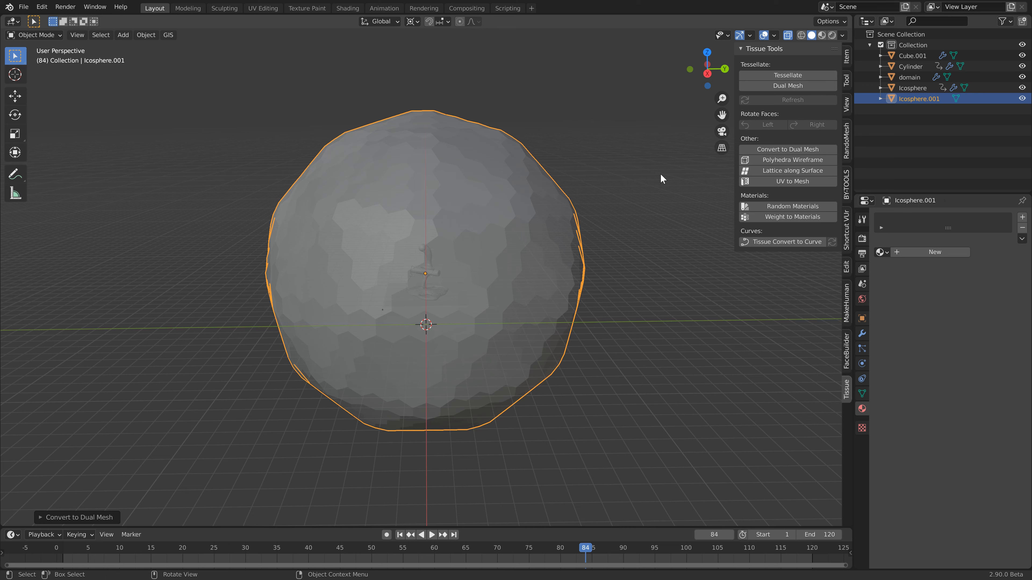
{"action": "key", "text": "n"}
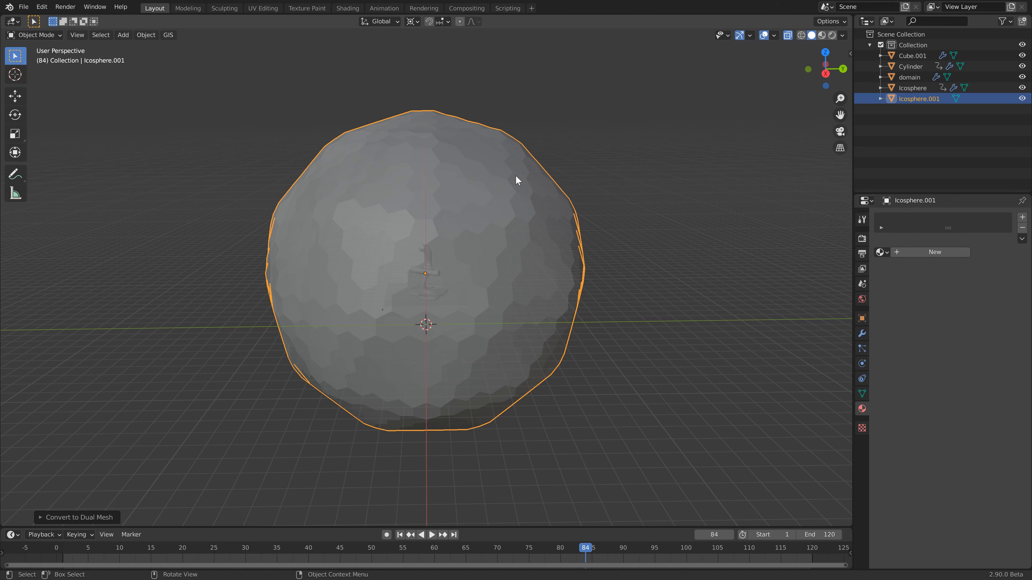
{"action": "key", "text": "shift+d"}
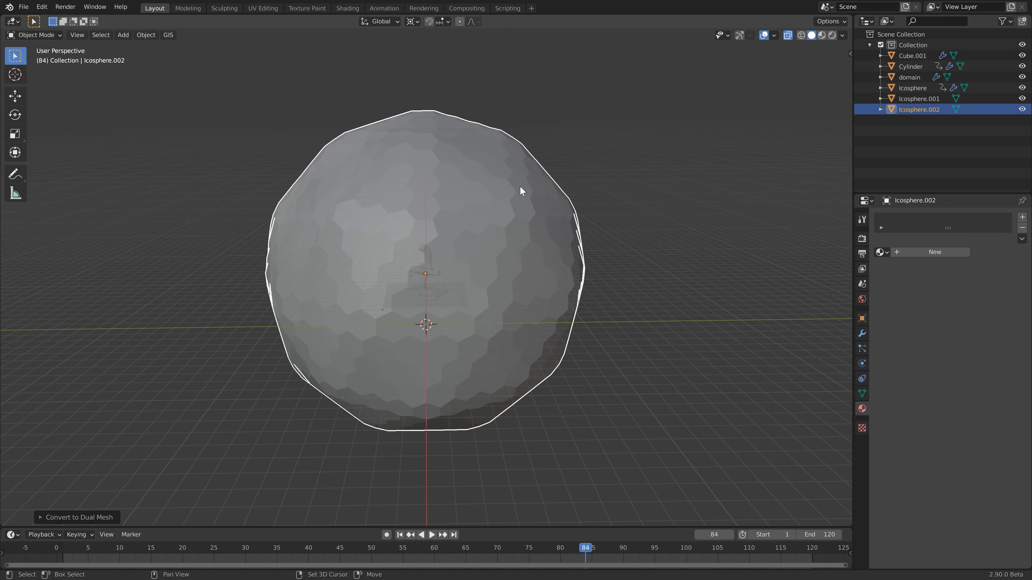
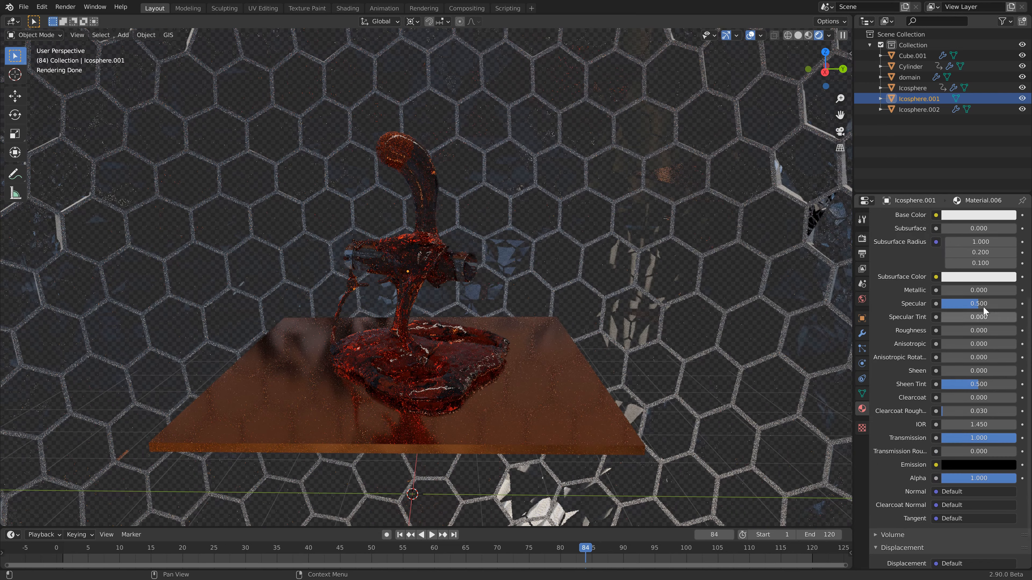
- Set the base color of Icosphere.001's glass material to orange with hue 0.093, saturation 0.808 and value 0.906
{"action": "scroll", "coordinate": [982, 307], "scroll_direction": "up", "scroll_amount": 4}
{"action": "left_click", "coordinate": [977, 225]}
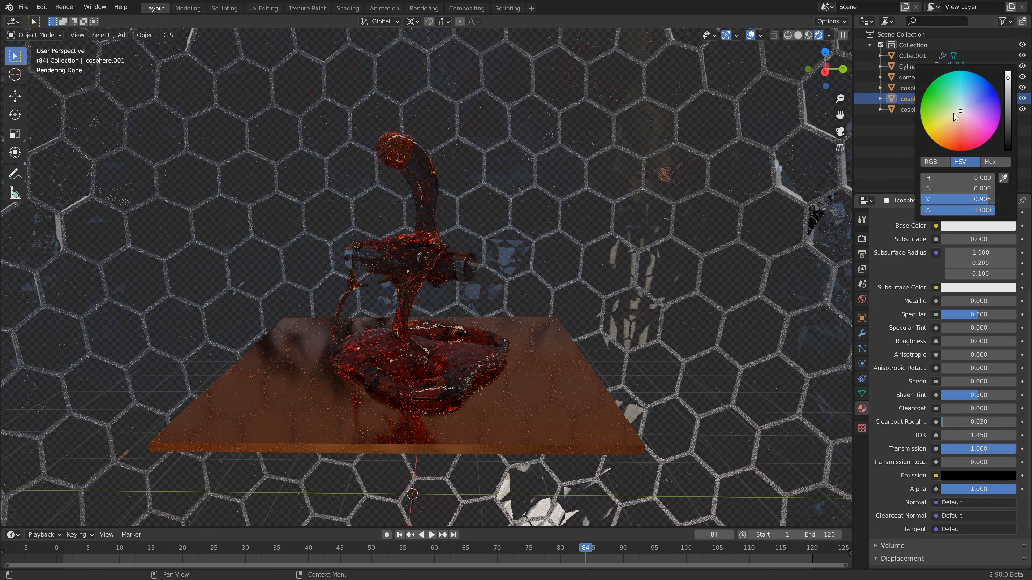
{"action": "left_click_drag", "start_coordinate": [956, 117], "coordinate": [942, 140]}
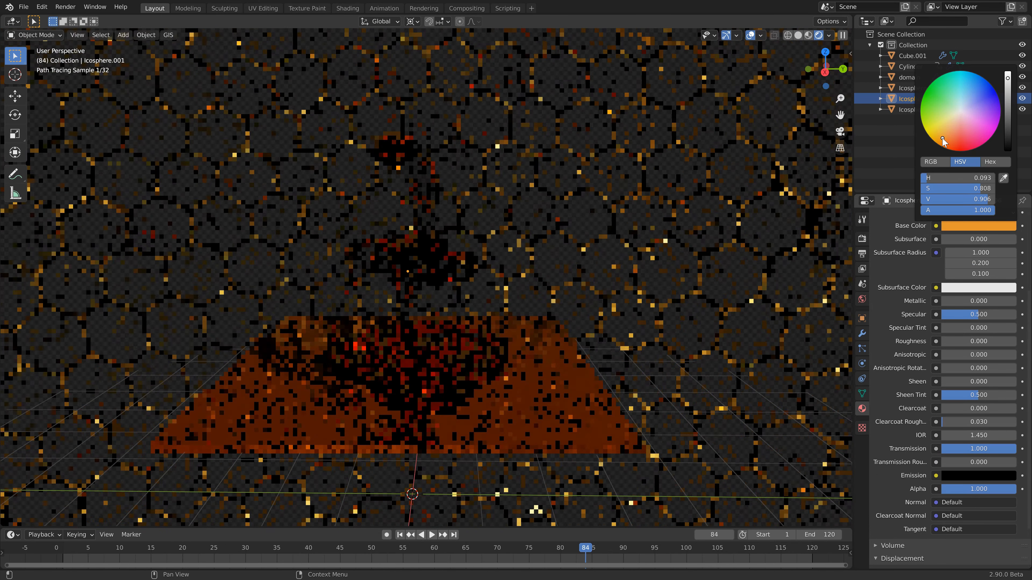
- Give Icosphere.002 a new material with metallic 1.000, roughness 0.062 and a yellow base color of hue 0.154, saturation 0.819, value 0.906
{"action": "left_click", "coordinate": [918, 110]}
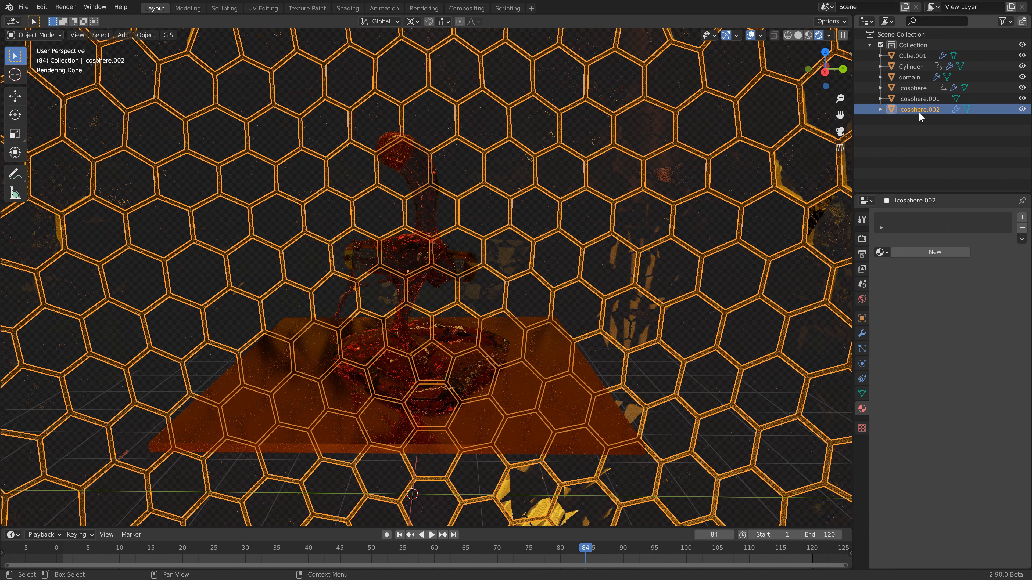
{"action": "left_click", "coordinate": [936, 253]}
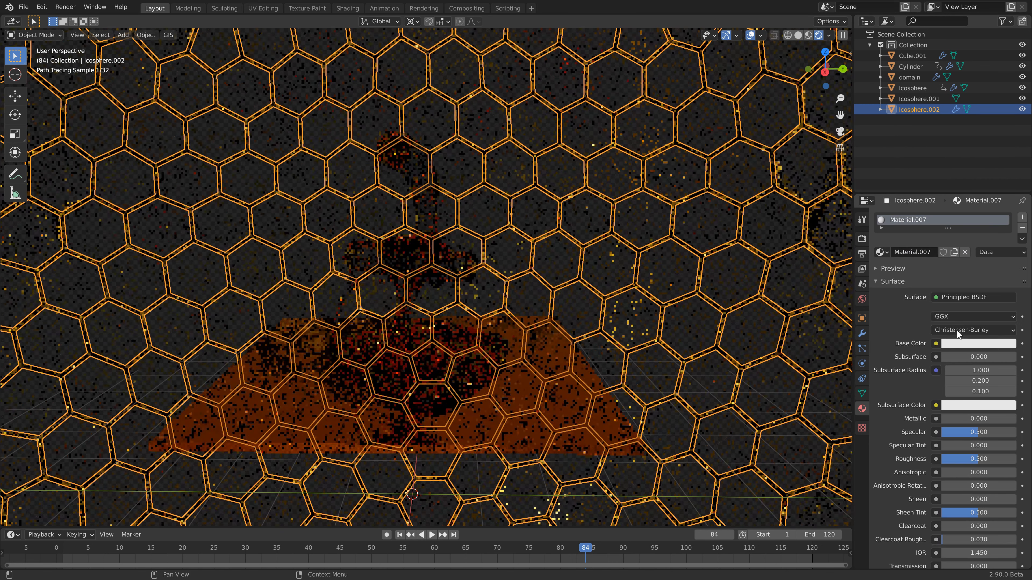
{"action": "left_click_drag", "start_coordinate": [962, 419], "coordinate": [1016, 418]}
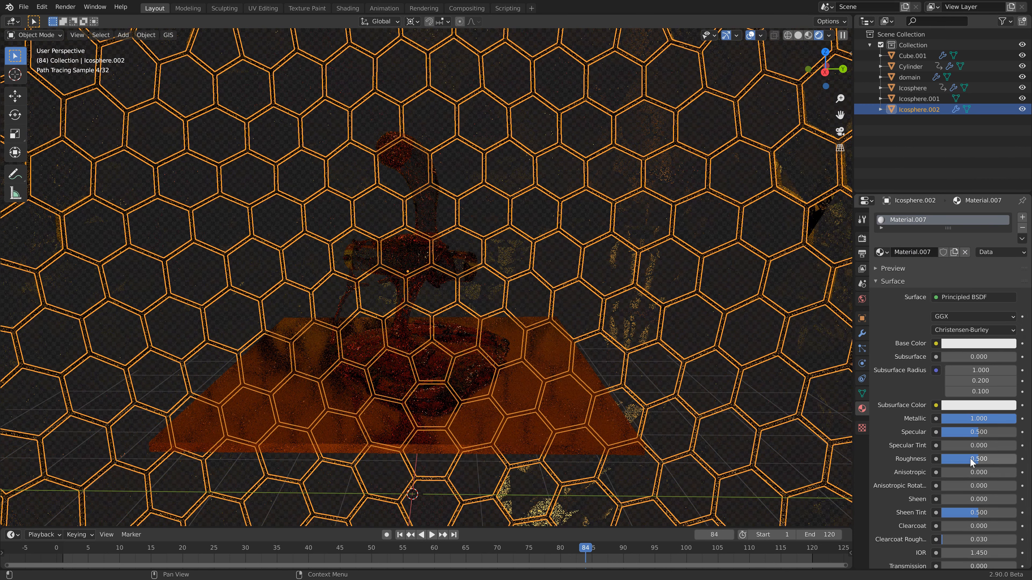
{"action": "left_click_drag", "start_coordinate": [969, 458], "coordinate": [931, 452]}
{"action": "left_click", "coordinate": [982, 344]}
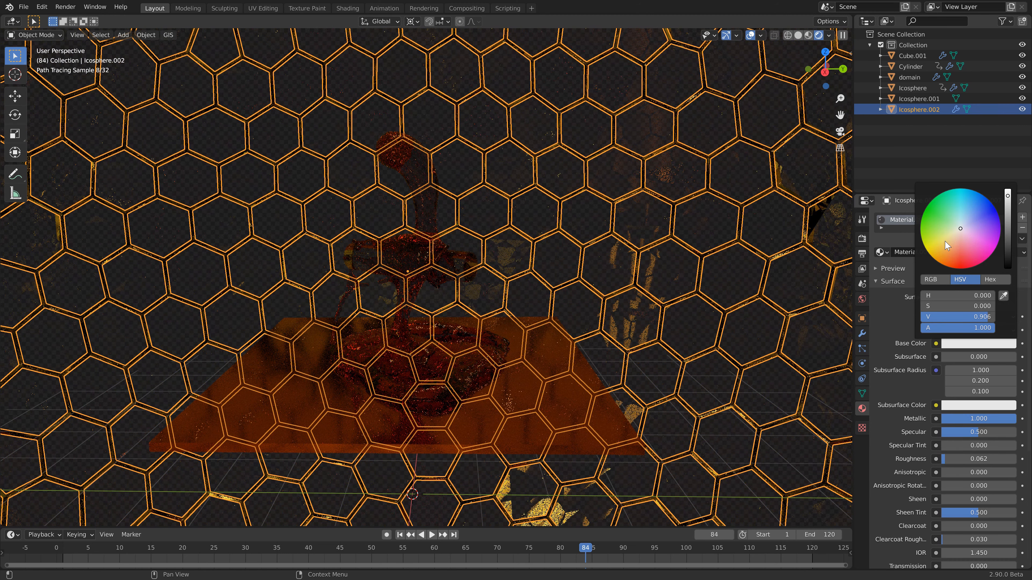
{"action": "left_click_drag", "start_coordinate": [945, 245], "coordinate": [933, 250]}
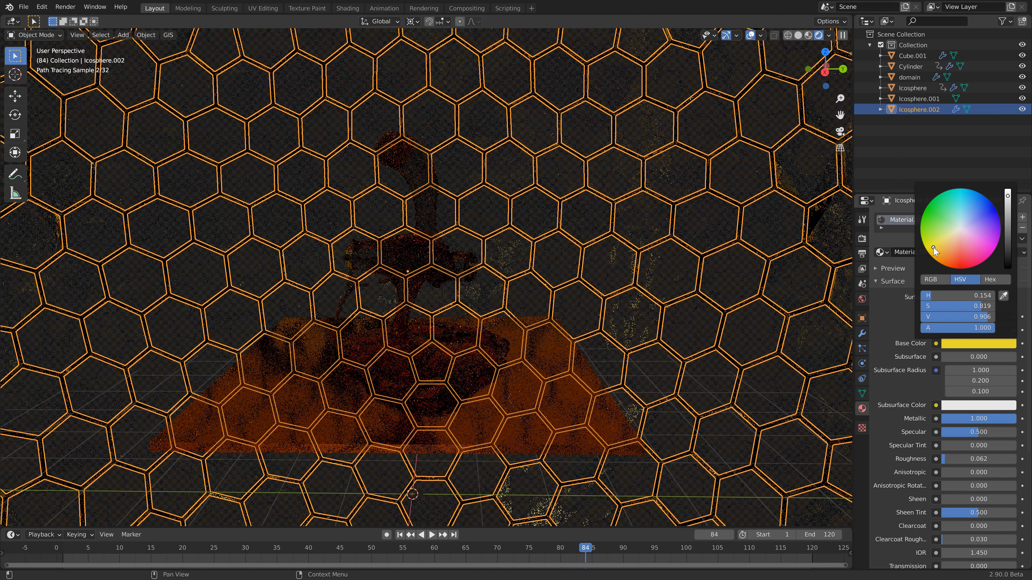
- Set the roughness of Icosphere.001's glass material to 0.146 and switch the viewport to solid shading with overlays shown
{"action": "left_click", "coordinate": [781, 178]}
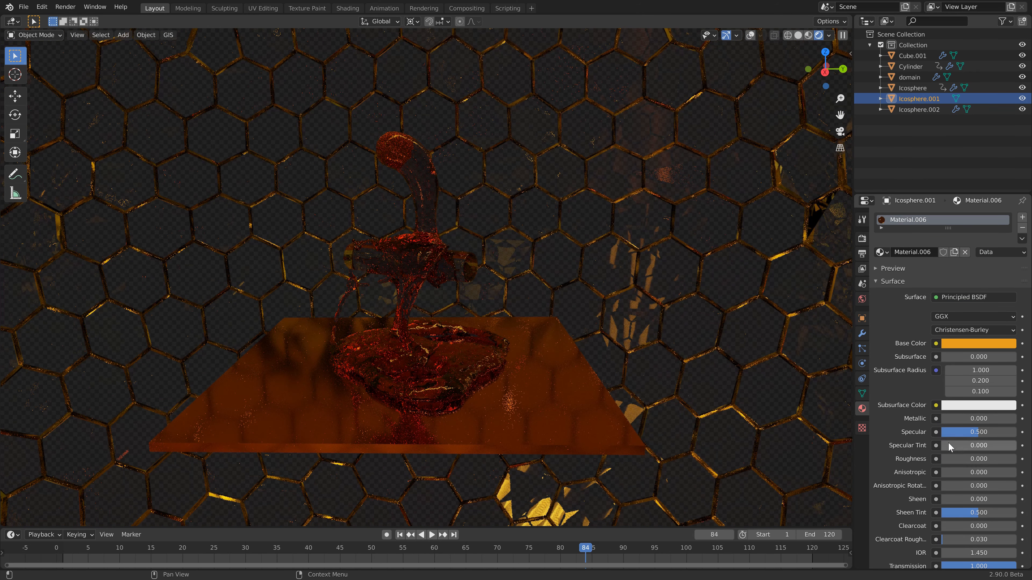
{"action": "mouse_move", "coordinate": [943, 459]}
{"action": "left_mouse_down"}
{"action": "mouse_move", "coordinate": [961, 461]}
{"action": "mouse_move", "coordinate": [952, 458]}
{"action": "left_mouse_up"}
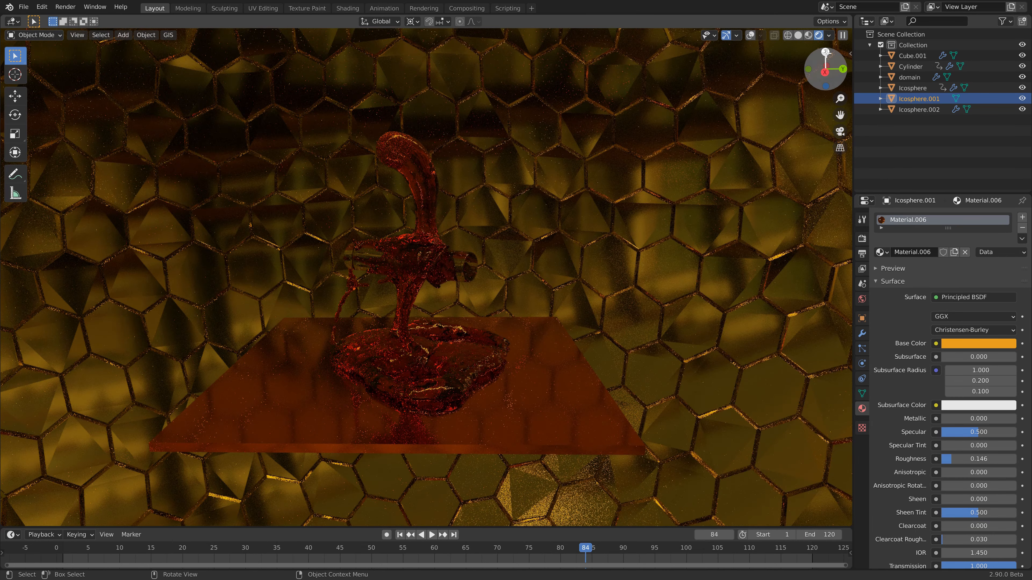
{"action": "left_click", "coordinate": [798, 36]}
{"action": "scroll", "coordinate": [463, 246], "scroll_direction": "down", "scroll_amount": 10}
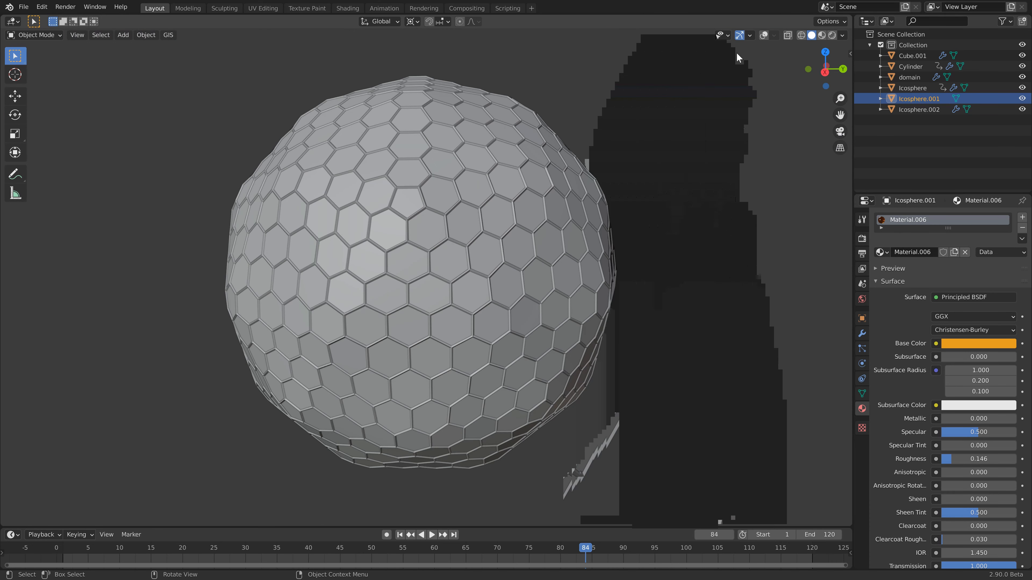
{"action": "left_click", "coordinate": [763, 36]}
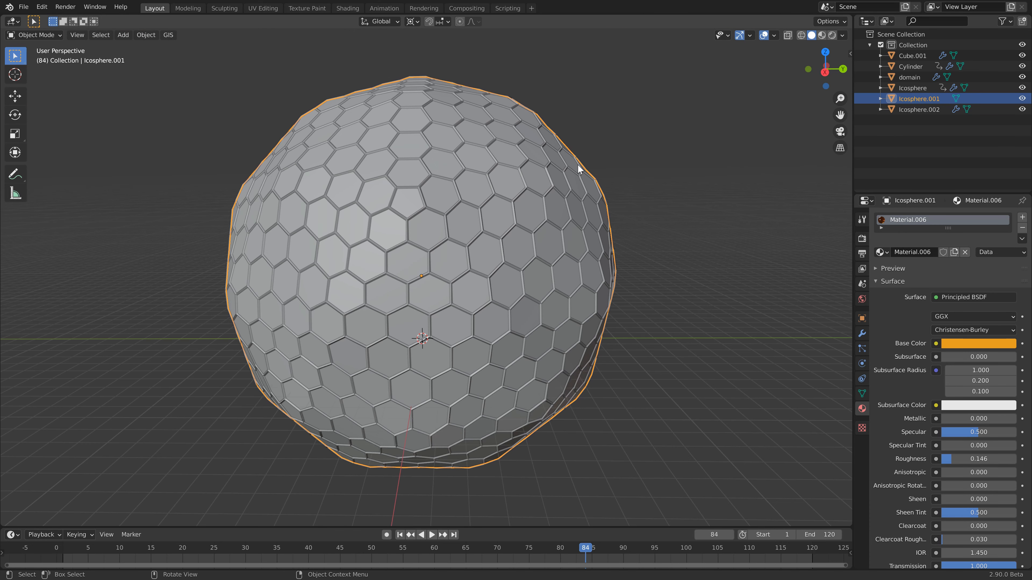
{"action": "scroll", "coordinate": [584, 173], "scroll_direction": "down", "scroll_amount": 5}
- Add a cylinder mesh and scale it up uniformly until it is wider than the honeycomb sphere
{"action": "left_click", "coordinate": [571, 250]}
{"action": "scroll", "coordinate": [570, 246], "scroll_direction": "down", "scroll_amount": 3}
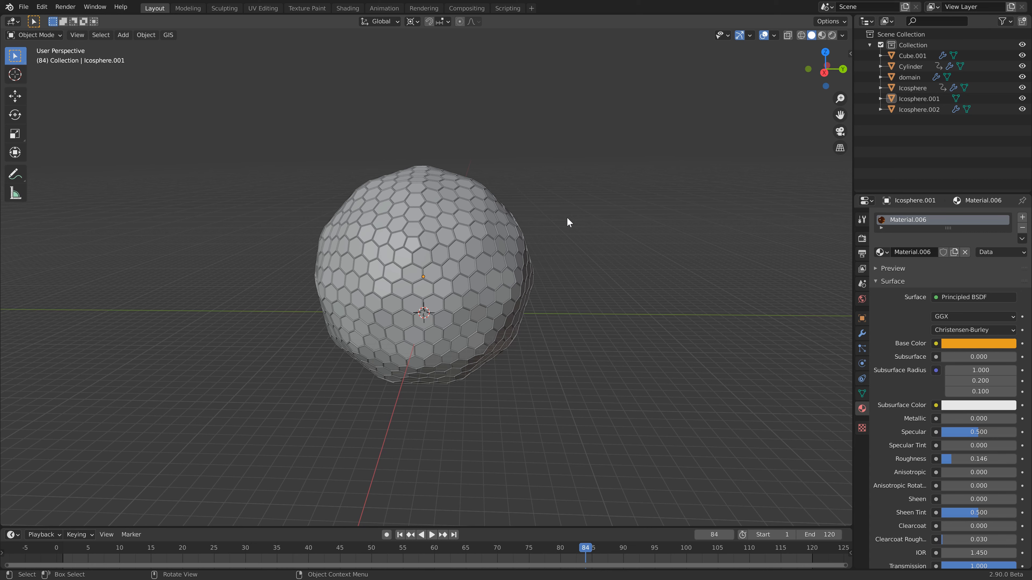
{"action": "key", "text": "shift+a"}
{"action": "mouse_move", "coordinate": [569, 219]}
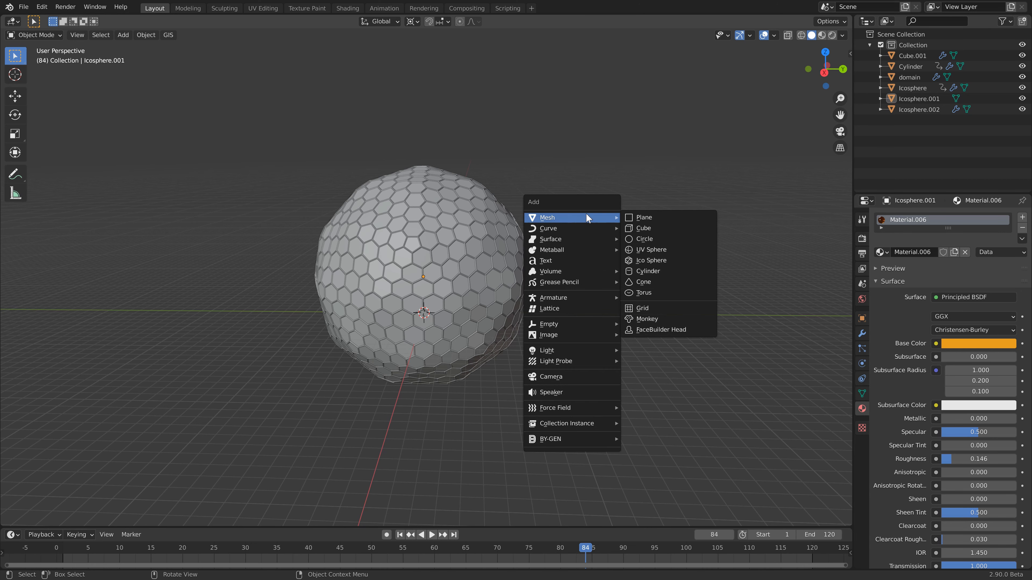
{"action": "left_click", "coordinate": [667, 271]}
{"action": "key", "text": "s"}
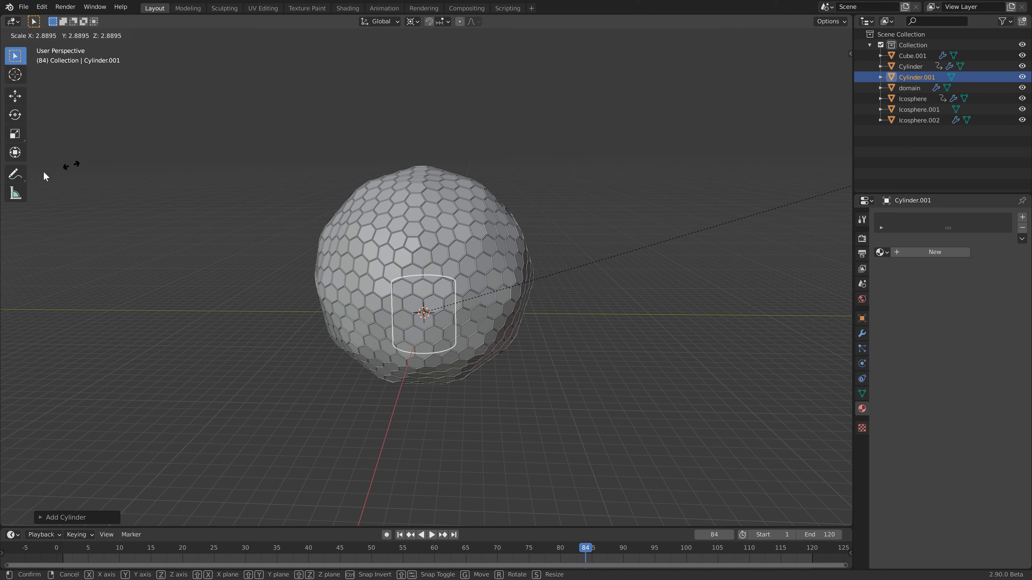
{"action": "left_click", "coordinate": [836, 96]}
- Turn on X-ray display and raise the new cylinder so that it encloses the whole honeycomb sphere
{"action": "left_click", "coordinate": [786, 40]}
{"action": "key", "text": "alt+z"}
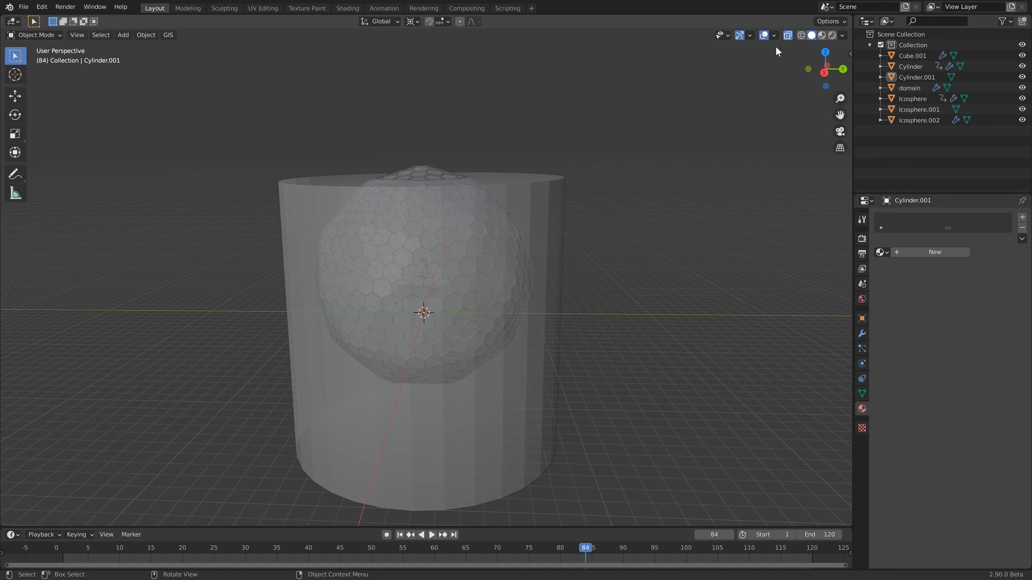
{"action": "left_click", "coordinate": [545, 204]}
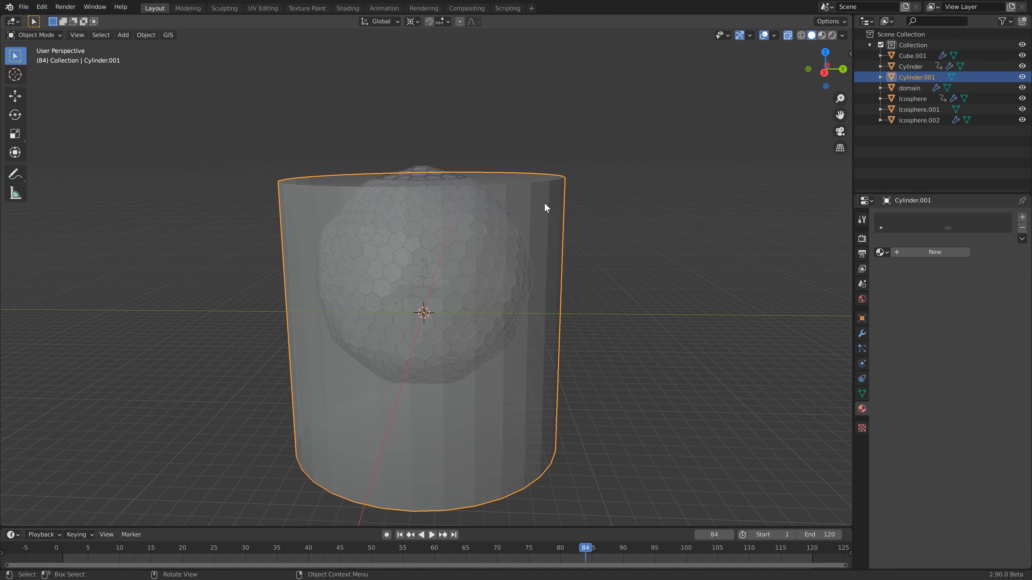
{"action": "key", "text": "g"}
{"action": "left_click", "coordinate": [574, 153]}
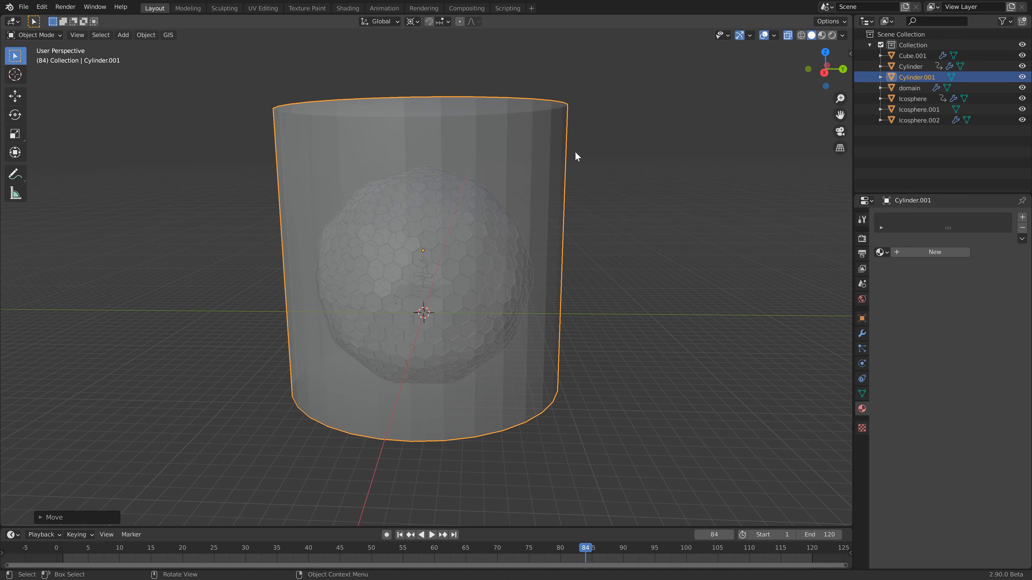
- Widen the new cylinder with a scale locked on the Z axis, leaving ample space around the sphere
{"action": "key", "text": "s"}
{"action": "key", "text": "shift+z"}
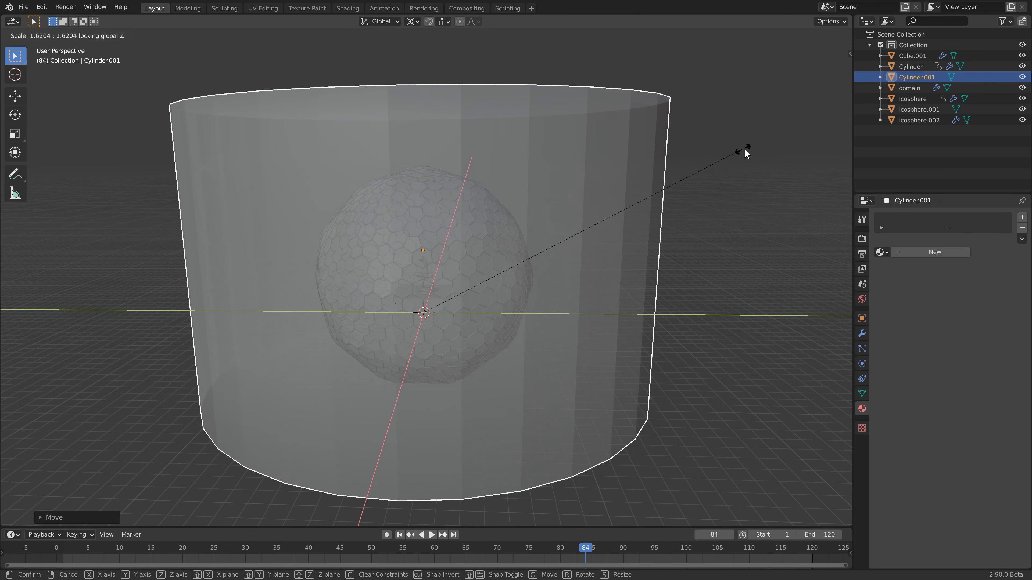
{"action": "left_click", "coordinate": [761, 149]}
{"action": "middle_click_drag", "start_coordinate": [761, 148], "coordinate": [592, 199]}
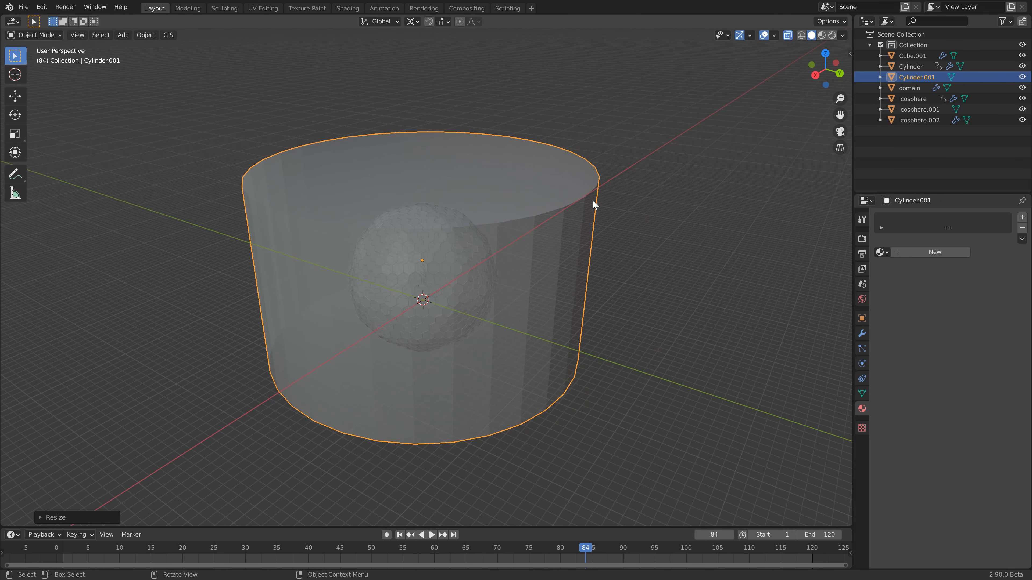
- Delete the top cap face of the new cylinder in face select mode and turn off X-ray display
{"action": "key", "text": "Tab"}
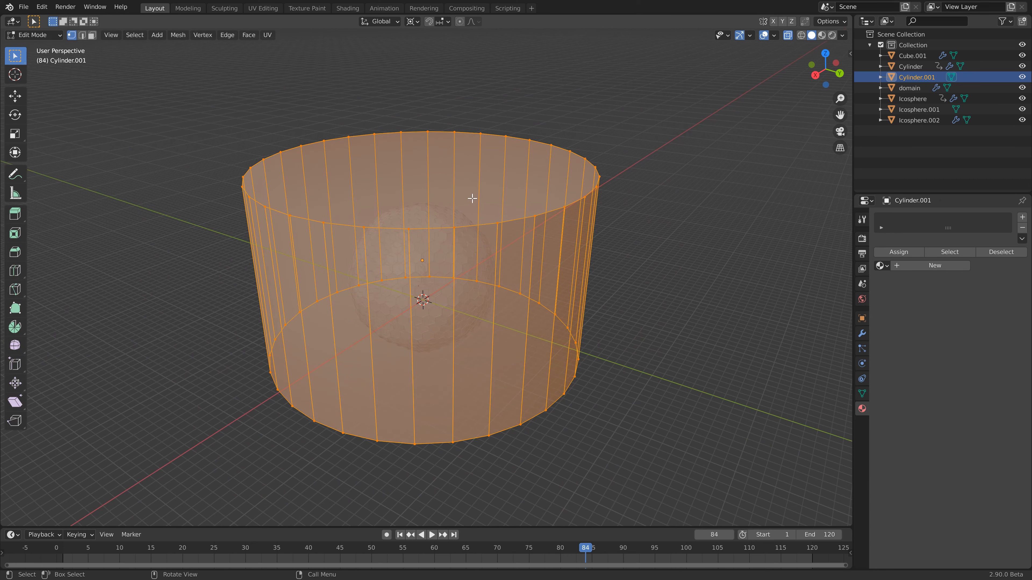
{"action": "left_click", "coordinate": [42, 38]}
{"action": "left_click", "coordinate": [43, 57]}
{"action": "key", "text": "3"}
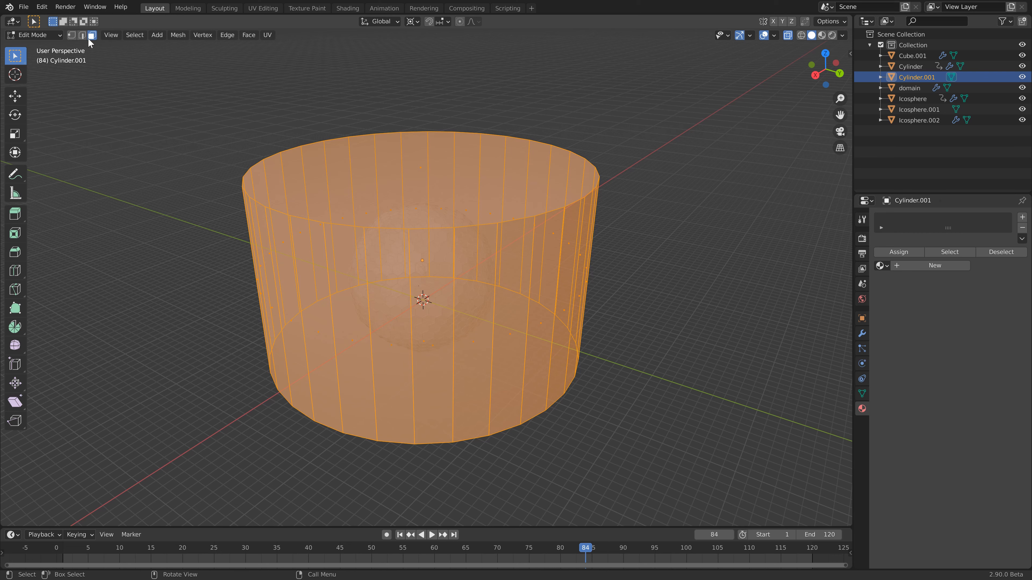
{"action": "left_click", "coordinate": [425, 82]}
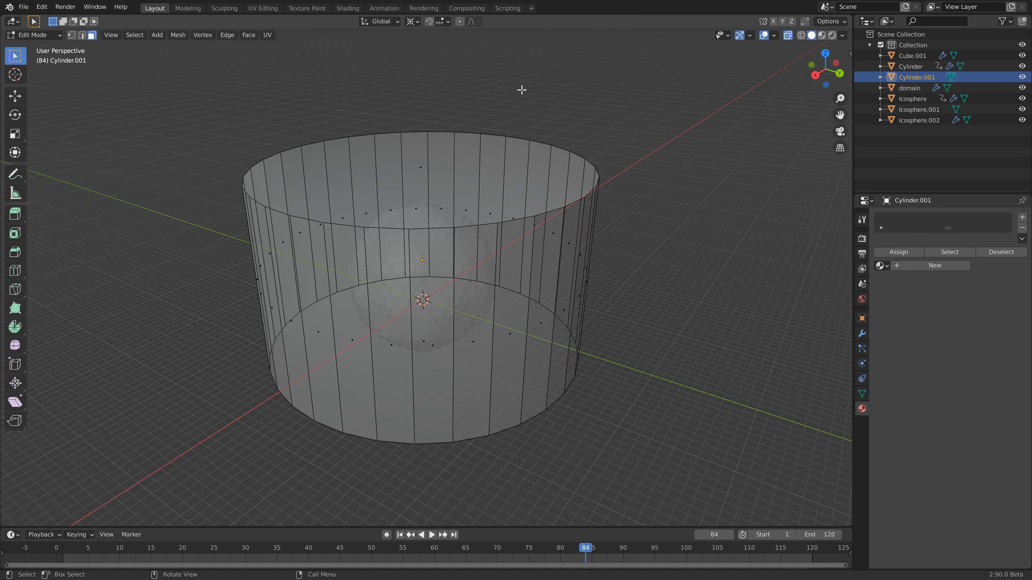
{"action": "middle_click_drag", "start_coordinate": [522, 89], "coordinate": [512, 88]}
{"action": "left_click", "coordinate": [422, 170]}
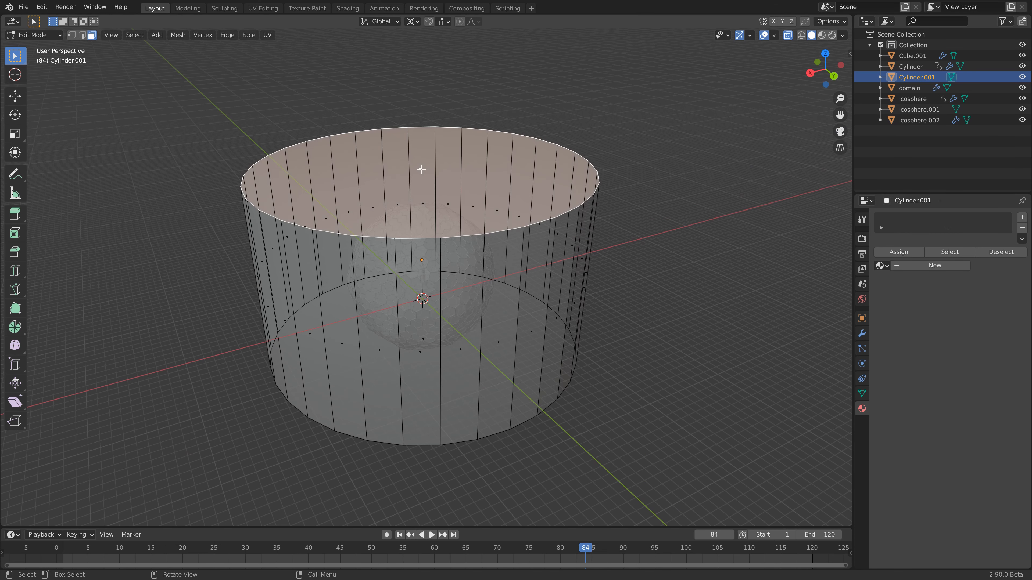
{"action": "key", "text": "x"}
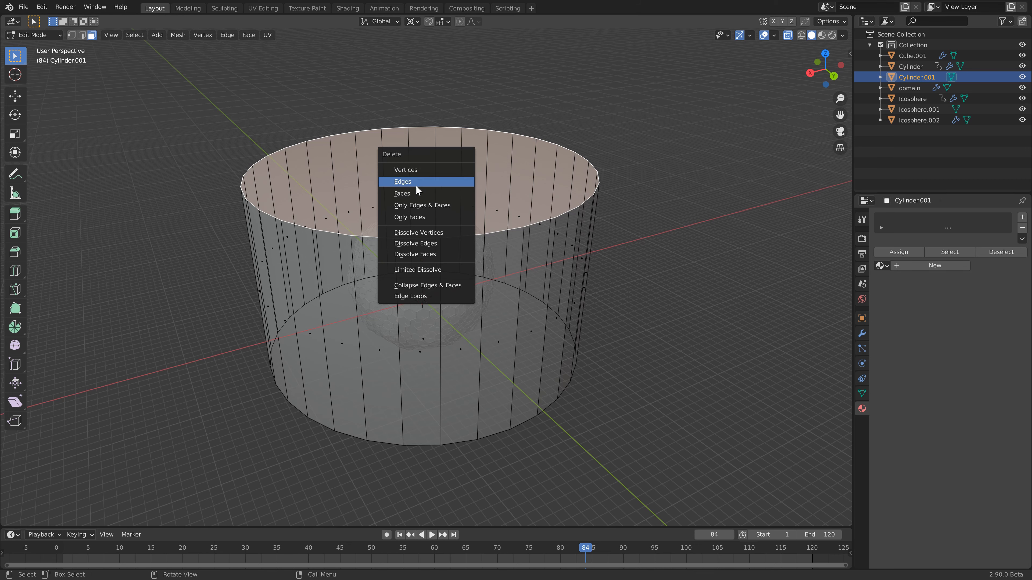
{"action": "left_click", "coordinate": [415, 191]}
{"action": "left_click", "coordinate": [788, 35]}
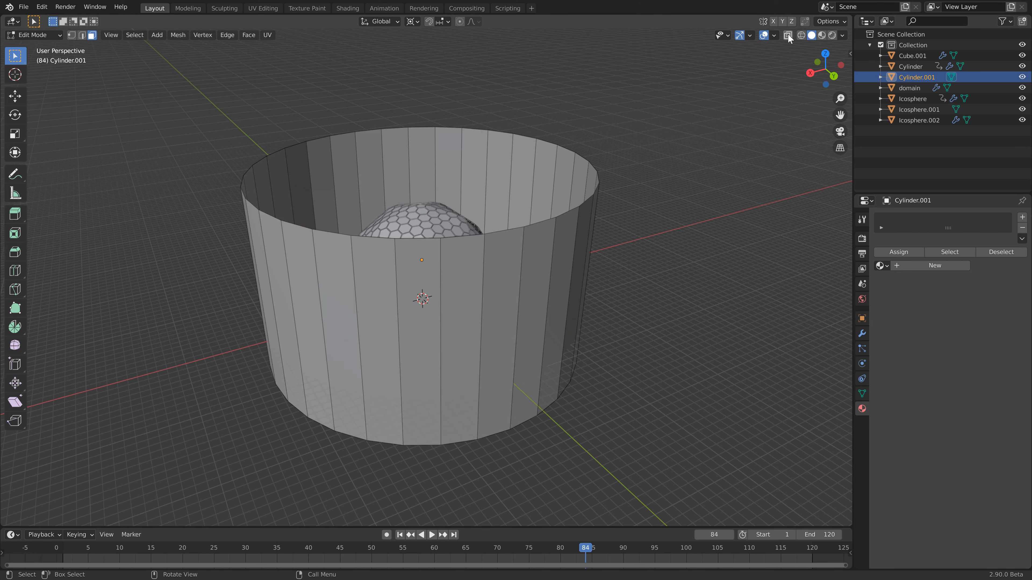
- Delete one half of the cylinder's side wall faces, keeping the floor and the opposite wall half as a backdrop
{"action": "middle_click_drag", "start_coordinate": [615, 115], "coordinate": [578, 109]}
{"action": "middle_click_drag", "start_coordinate": [269, 102], "coordinate": [293, 108]}
{"action": "left_click_drag", "start_coordinate": [171, 101], "coordinate": [405, 295]}
{"action": "key", "text": "x"}
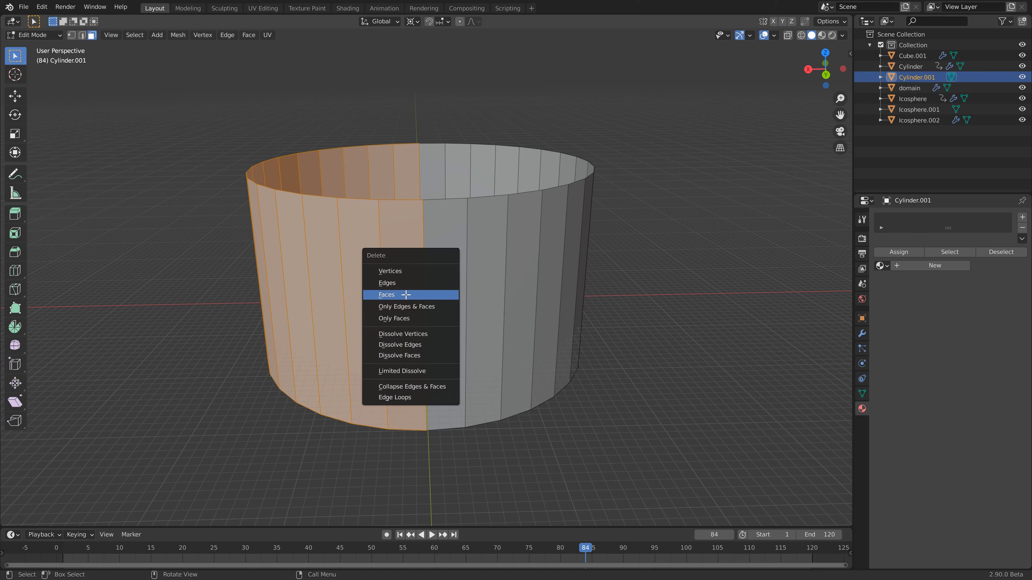
{"action": "left_click", "coordinate": [405, 294]}
- Add two edge loops to the backdrop wall, one just above the floor and one just below the upper rim
{"action": "middle_click_drag", "start_coordinate": [273, 239], "coordinate": [479, 211]}
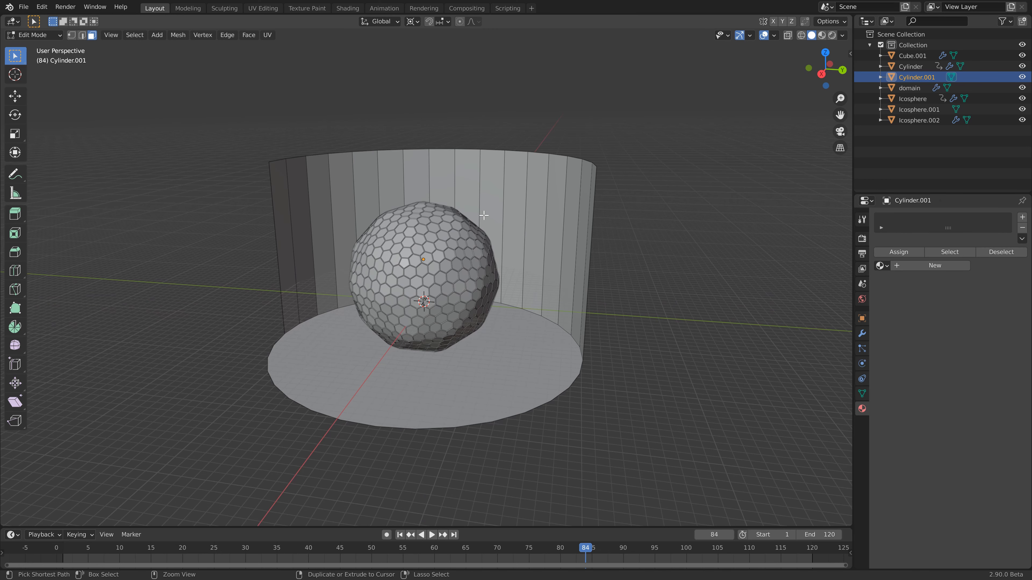
{"action": "key", "text": "ctrl+r"}
{"action": "left_click", "coordinate": [491, 214]}
{"action": "right_click", "coordinate": [506, 267]}
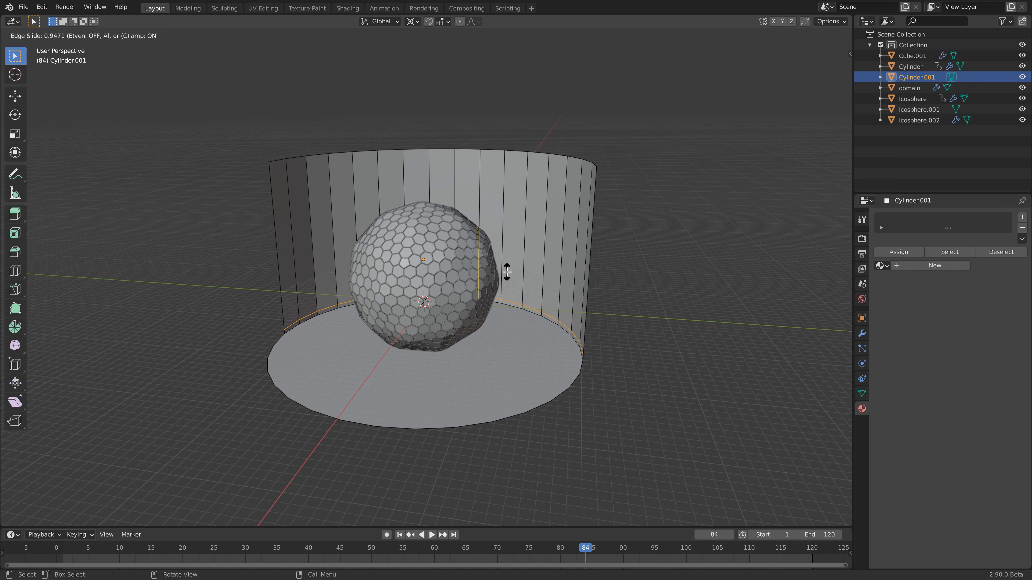
{"action": "key", "text": "g"}
{"action": "key", "text": "g"}
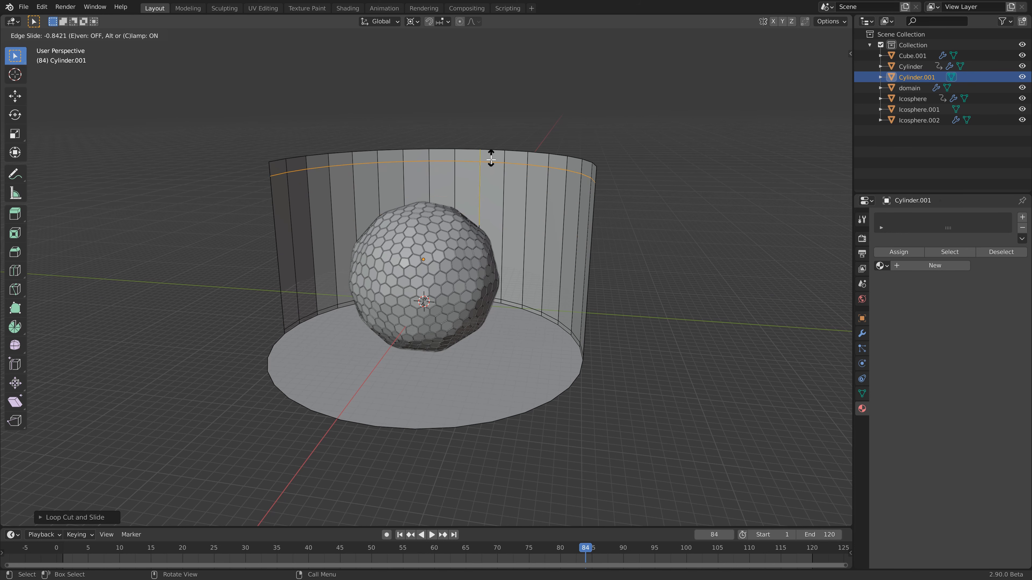
{"action": "left_click", "coordinate": [476, 174]}
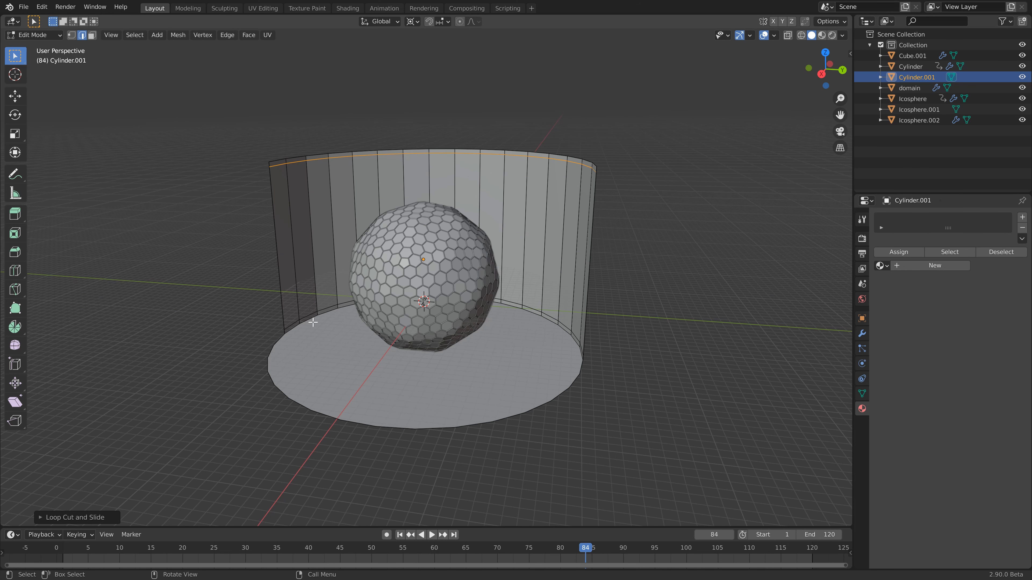
- Inset the backdrop's circular floor face by about 0.37, and inset the inner face again by about 0.56
{"action": "left_click", "coordinate": [363, 425], "text": "alt"}
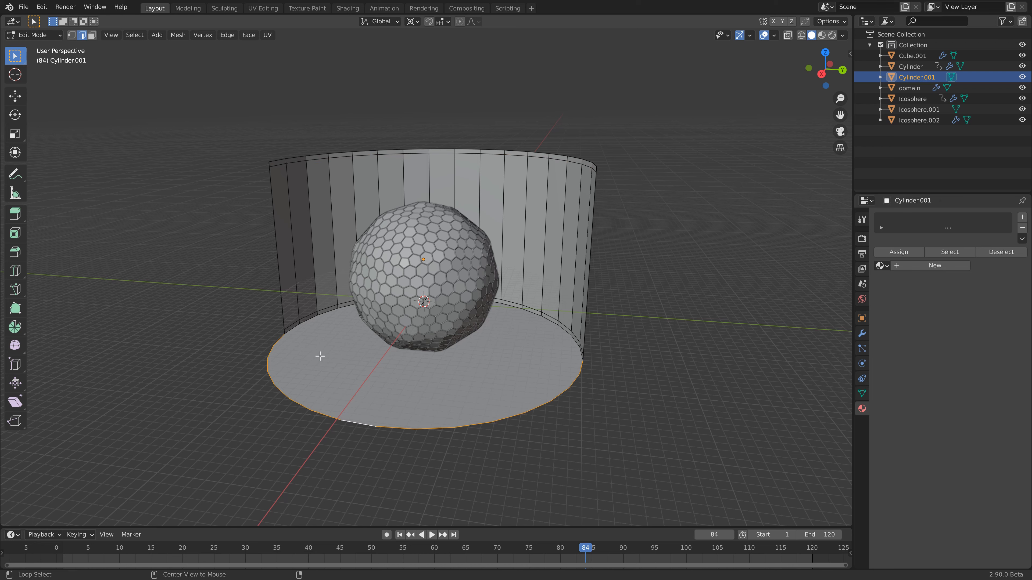
{"action": "left_click", "coordinate": [292, 331], "text": "alt"}
{"action": "key", "text": "i"}
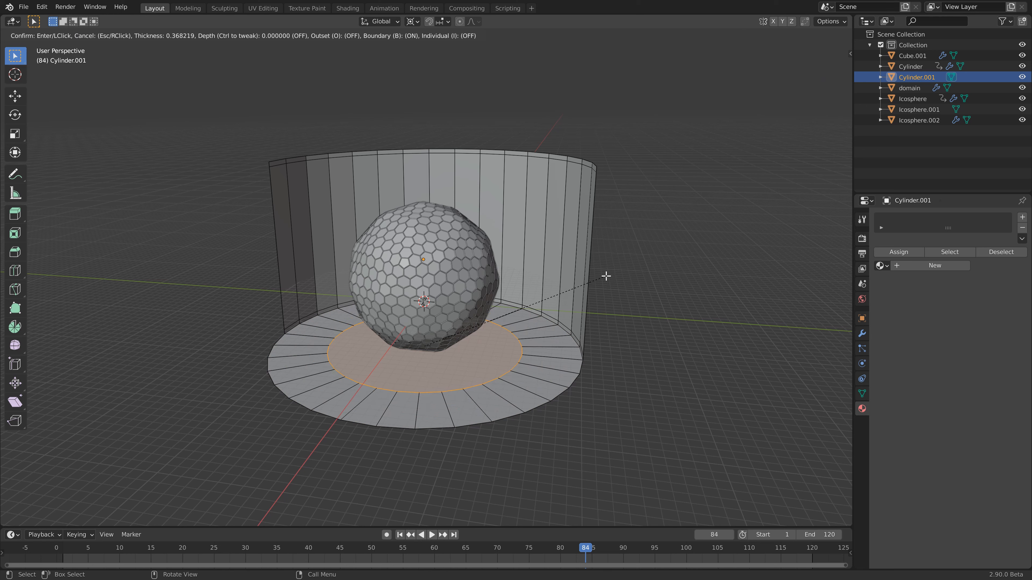
{"action": "left_click", "coordinate": [606, 276]}
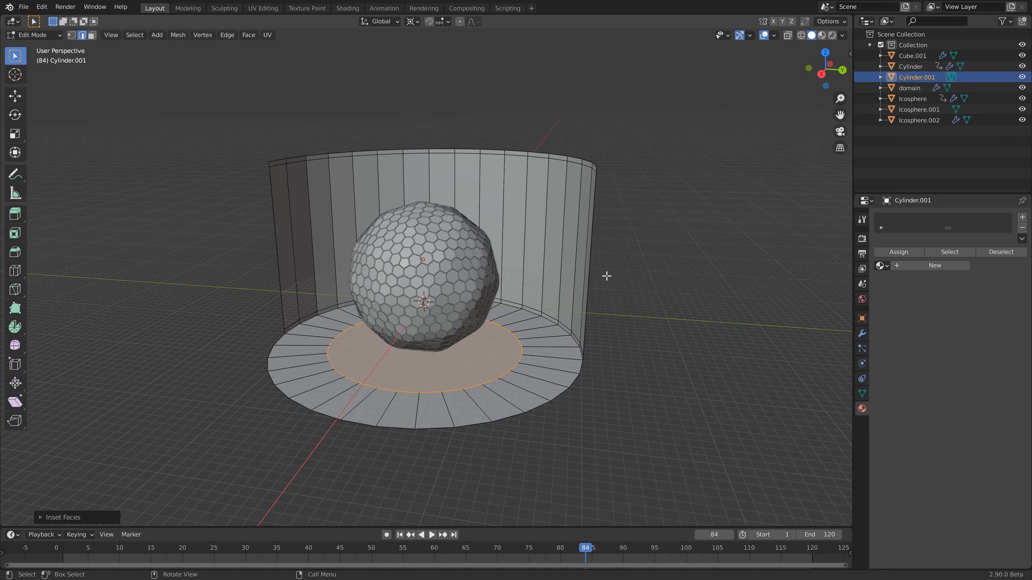
{"action": "key", "text": "i"}
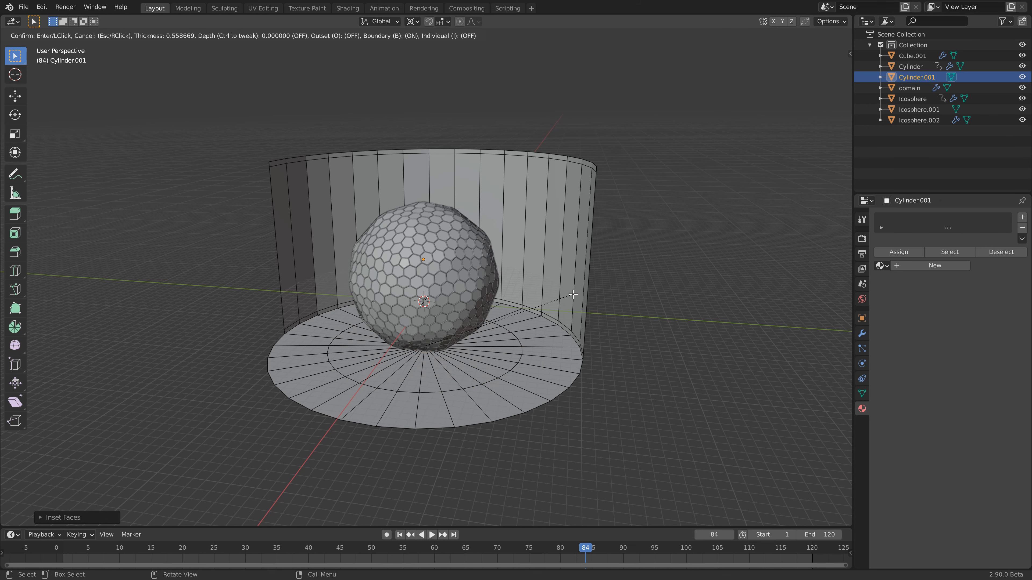
{"action": "left_click", "coordinate": [571, 289]}
- Return to Object Mode and apply Shade Smooth to the backdrop
{"action": "key", "text": "Tab"}
{"action": "scroll", "coordinate": [540, 237], "scroll_direction": "up", "scroll_amount": 2}
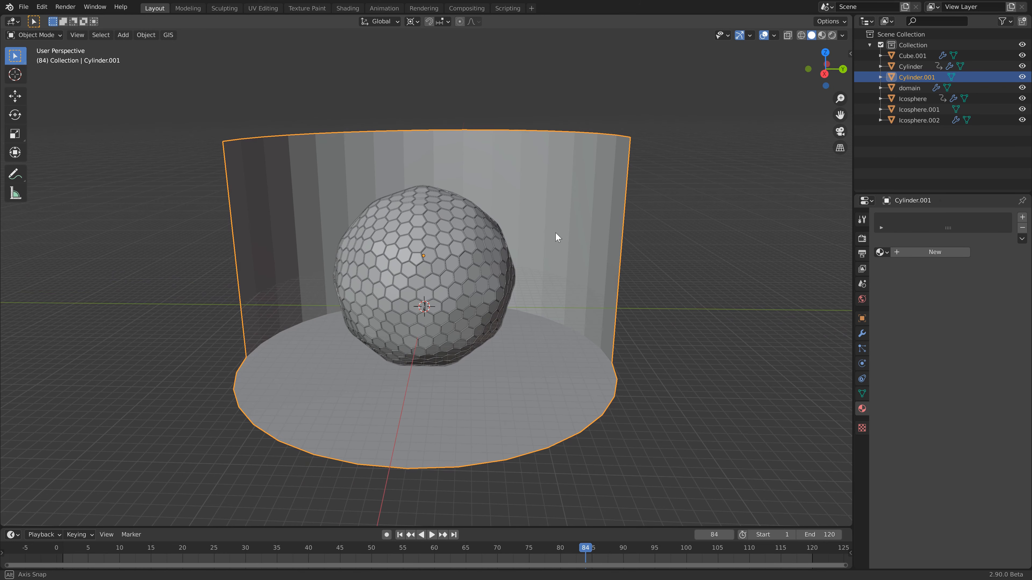
{"action": "scroll", "coordinate": [555, 232], "scroll_direction": "down", "scroll_amount": 1}
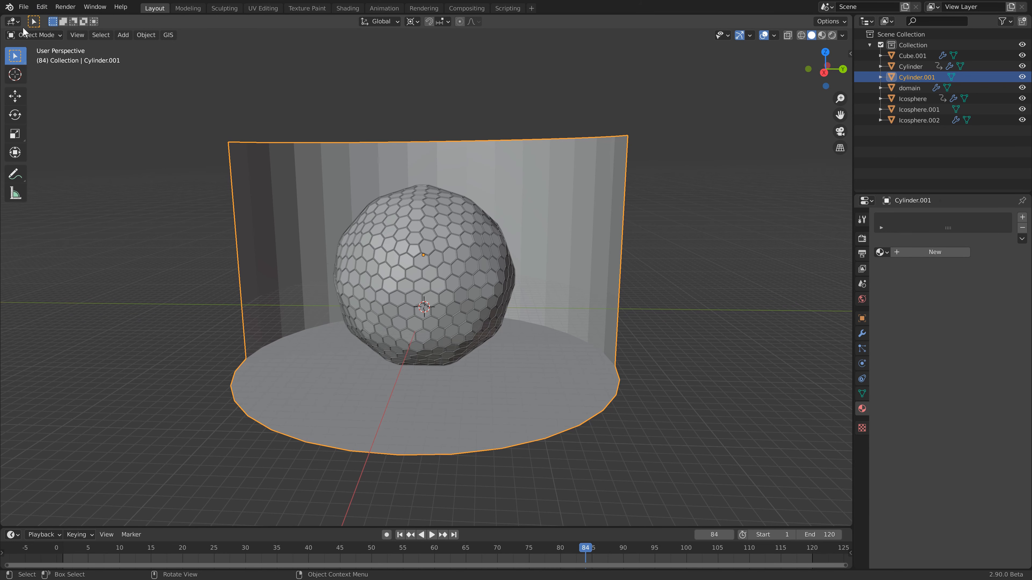
{"action": "left_click", "coordinate": [31, 35]}
{"action": "left_click", "coordinate": [40, 47]}
{"action": "right_click", "coordinate": [593, 187]}
{"action": "left_click", "coordinate": [596, 186]}
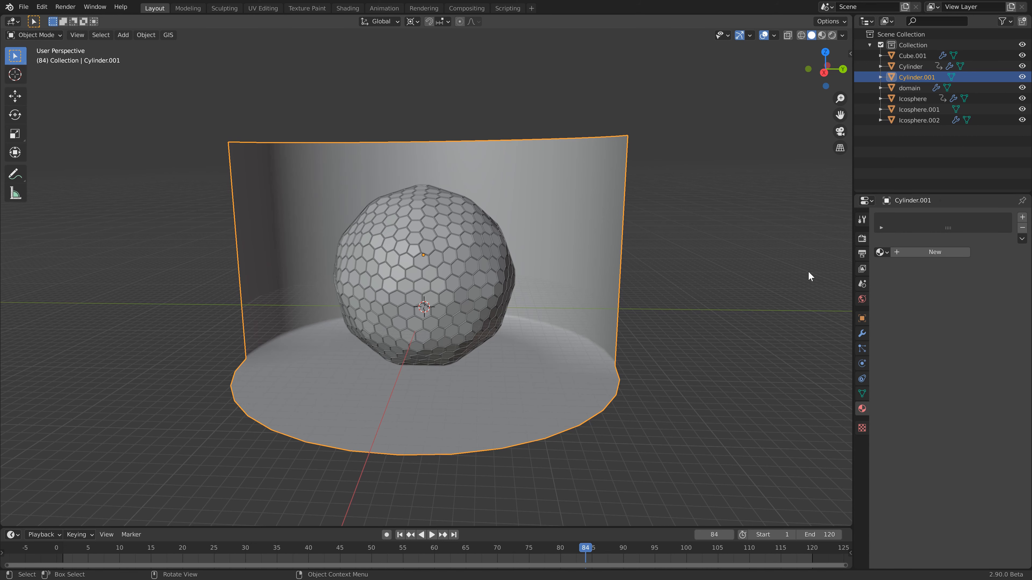
- Add a Subdivision Surface modifier to the backdrop and set its viewport levels to 2
{"action": "left_click", "coordinate": [862, 333]}
{"action": "left_click", "coordinate": [928, 218]}
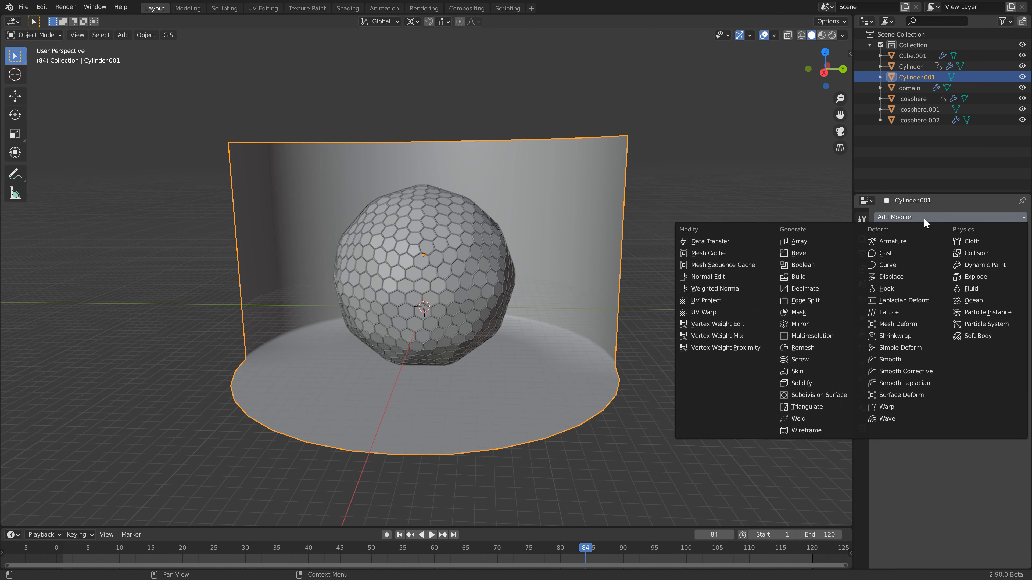
{"action": "left_click", "coordinate": [846, 392]}
{"action": "left_click", "coordinate": [1012, 265]}
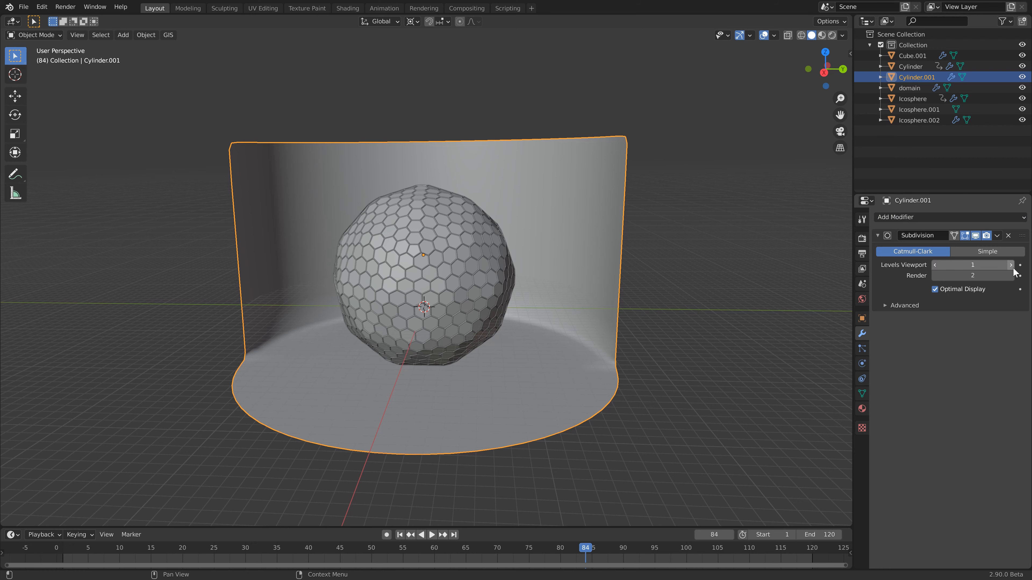
- Scale the backdrop up horizontally with the Z axis locked, widening it around the honeycomb sphere without changing its height
{"action": "scroll", "coordinate": [584, 223], "scroll_direction": "down", "scroll_amount": 1}
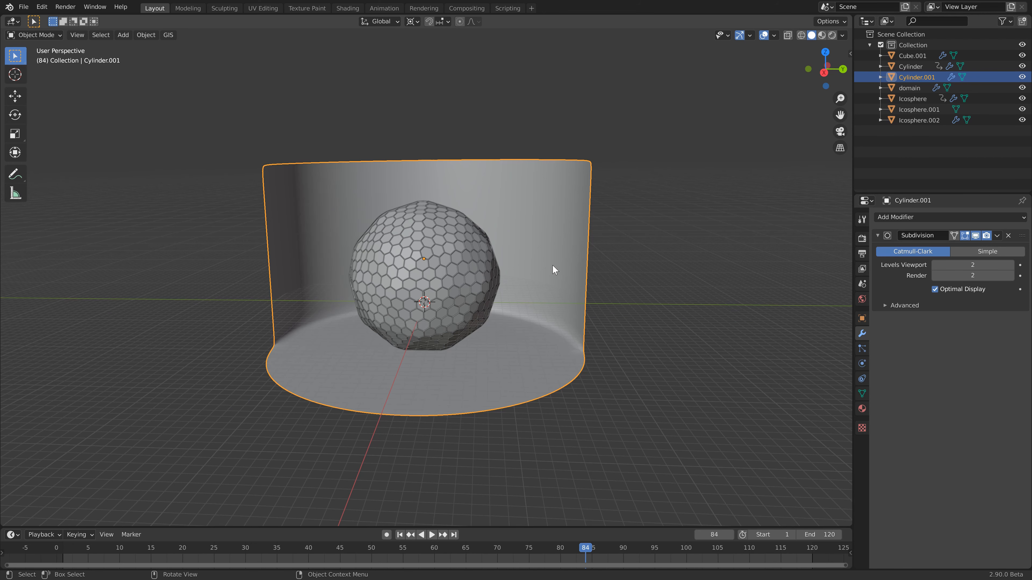
{"action": "key", "text": "s"}
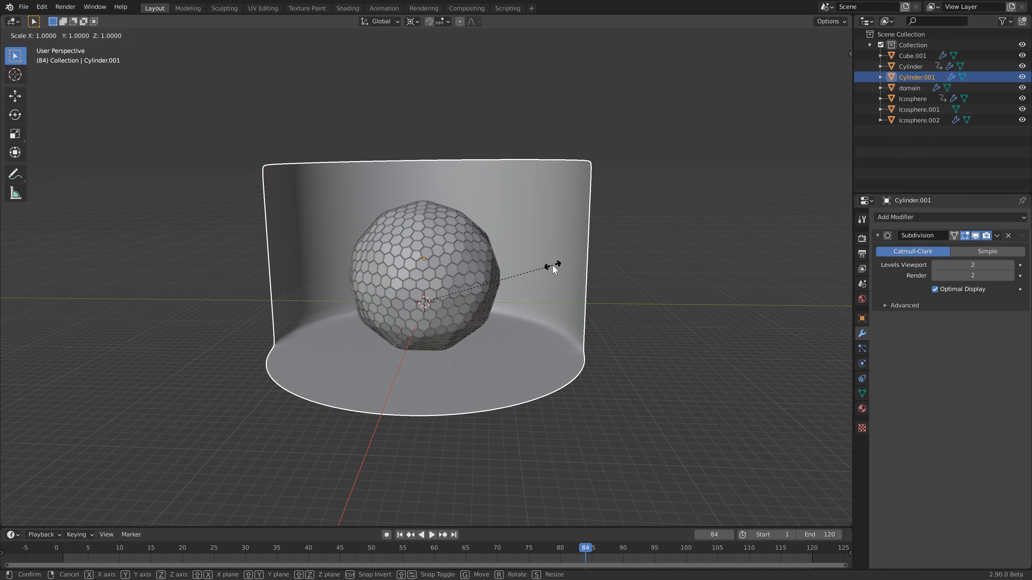
{"action": "key", "text": "shift+z"}
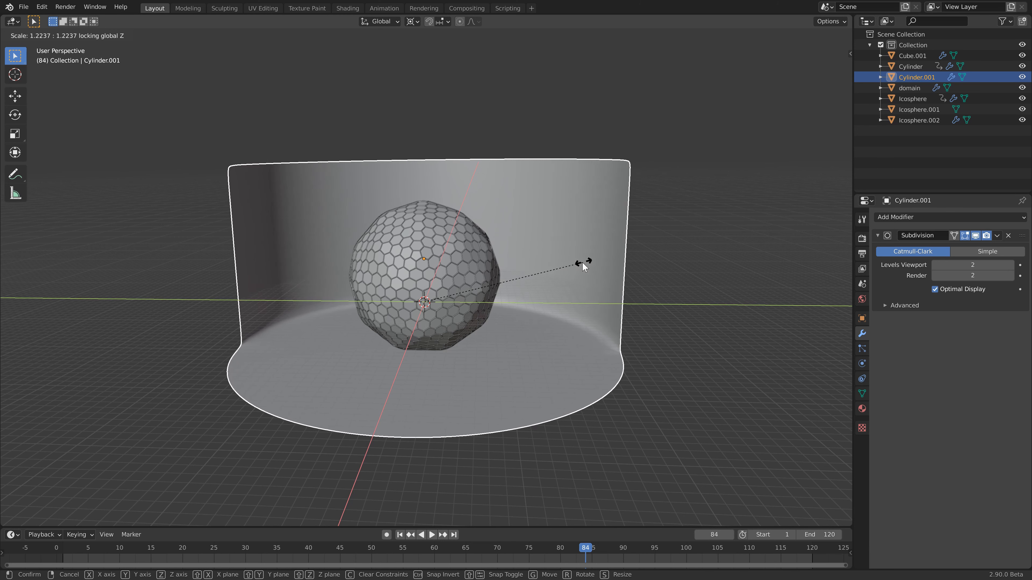
{"action": "left_click", "coordinate": [598, 261]}
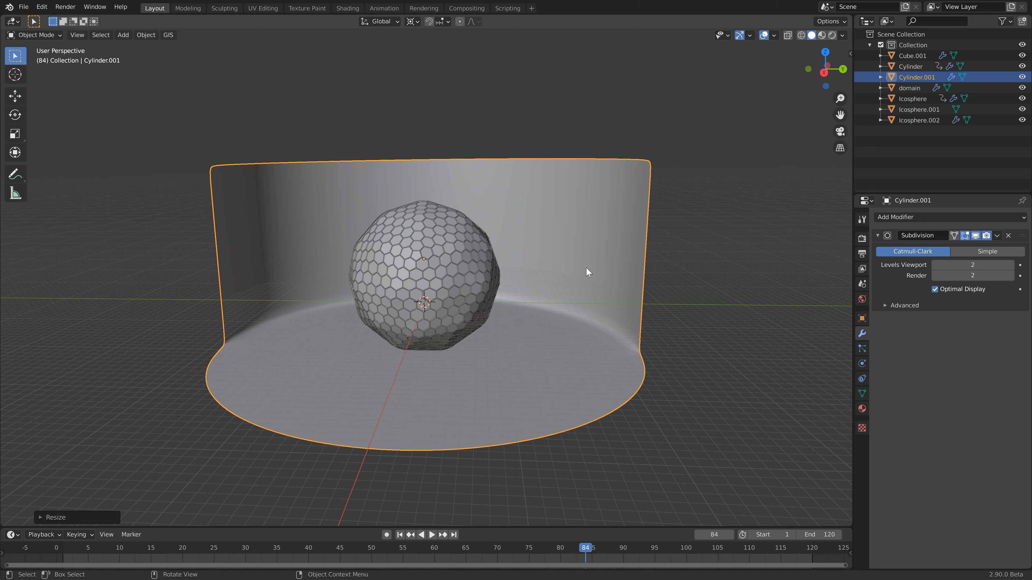
- In Rendered shading, give the backdrop a new material with a light orange base color and a roughness of 0.215
{"action": "left_click", "coordinate": [834, 36]}
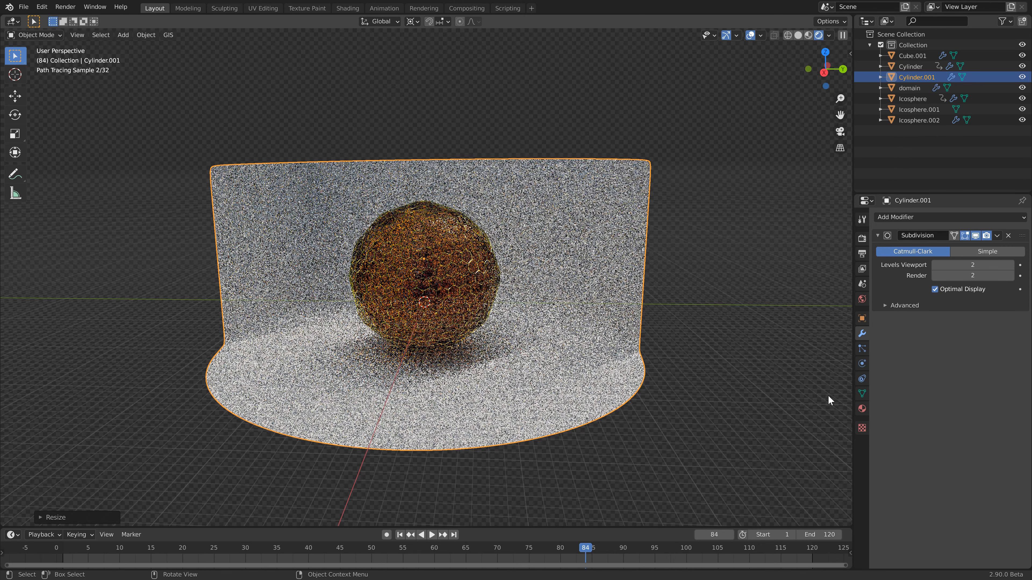
{"action": "left_click", "coordinate": [862, 408]}
{"action": "left_click", "coordinate": [960, 252]}
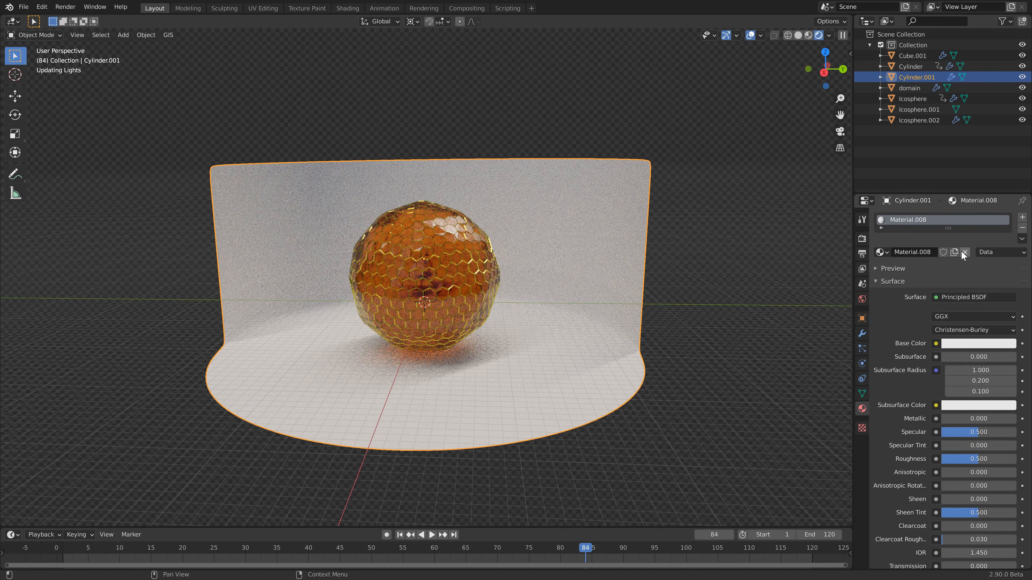
{"action": "left_click", "coordinate": [978, 343]}
{"action": "left_click_drag", "start_coordinate": [954, 223], "coordinate": [945, 250]}
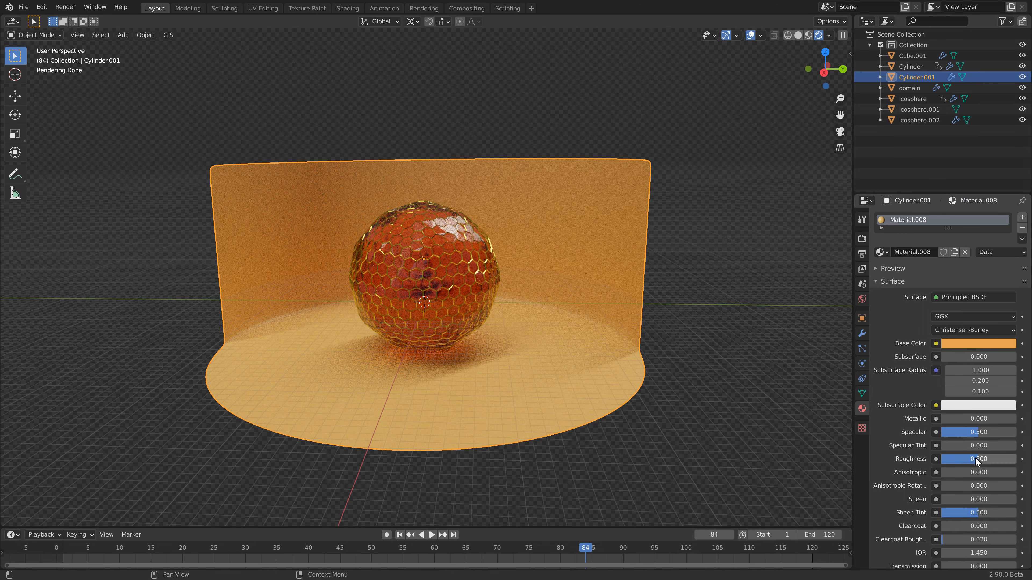
{"action": "left_click_drag", "start_coordinate": [974, 458], "coordinate": [950, 452]}
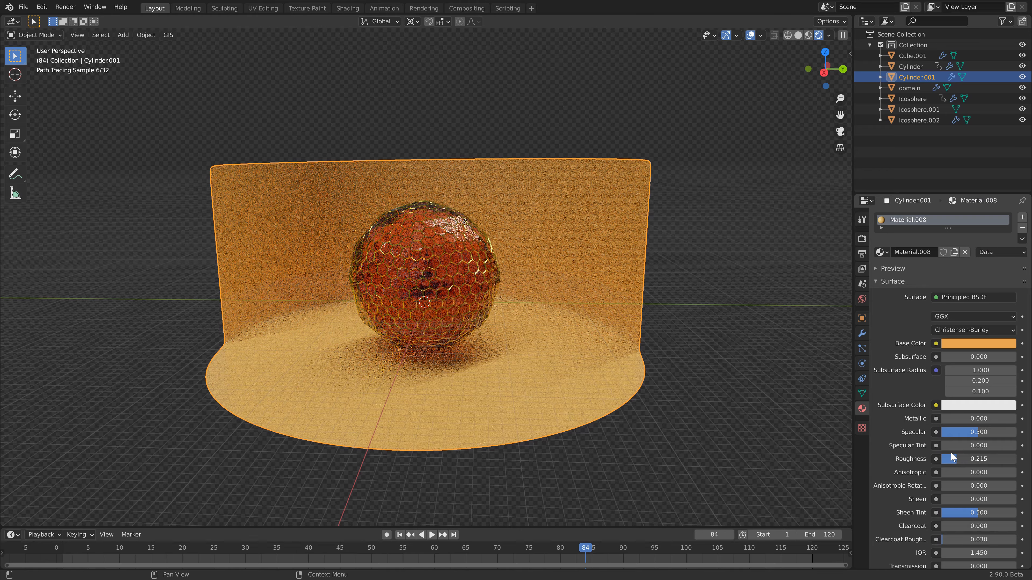
- Change the base color of the honeycomb sphere Icosphere.001 to a pale peach tone
{"action": "left_click", "coordinate": [480, 293]}
{"action": "left_click", "coordinate": [919, 110]}
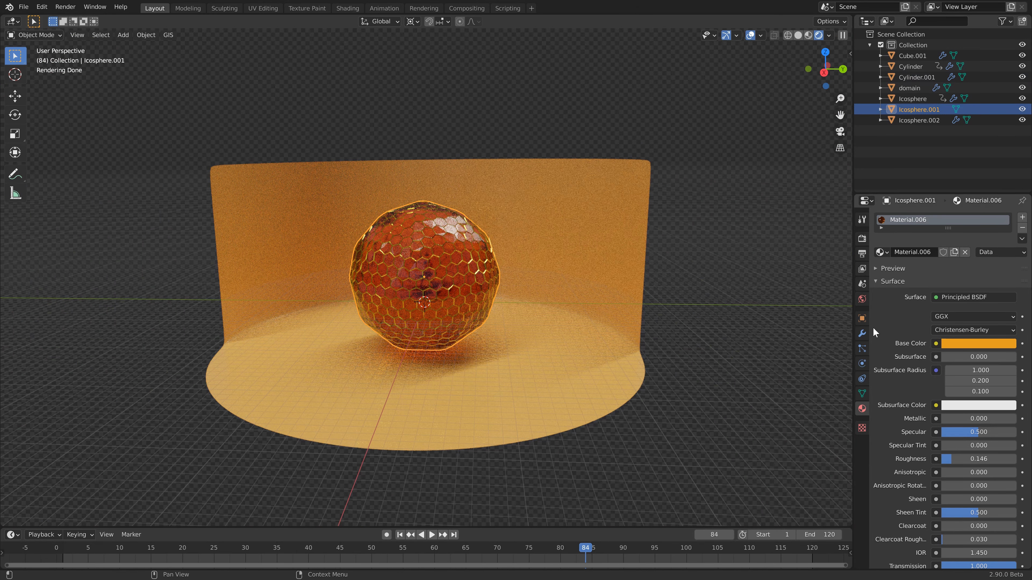
{"action": "left_click", "coordinate": [977, 344]}
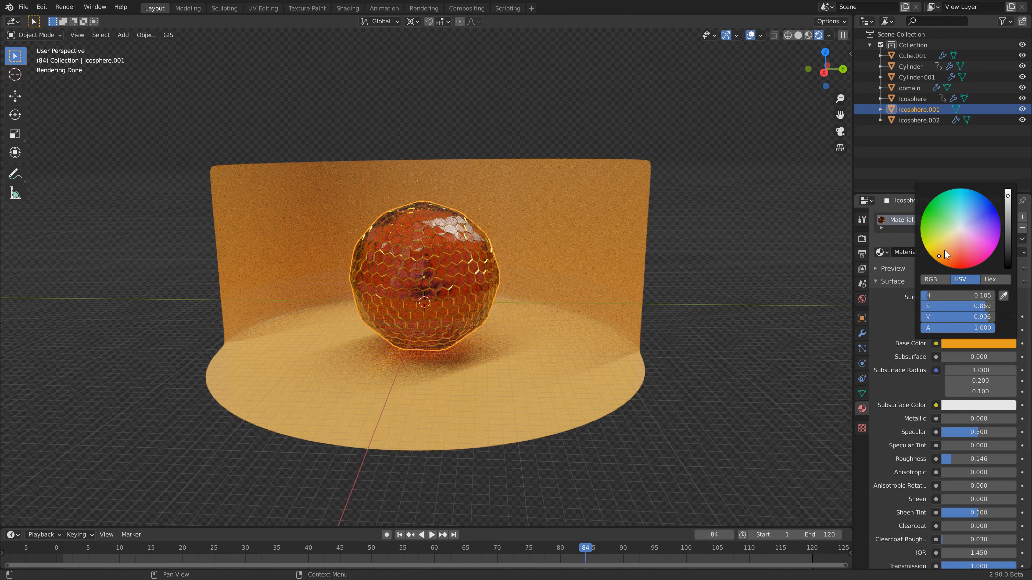
{"action": "left_click_drag", "start_coordinate": [946, 254], "coordinate": [950, 248]}
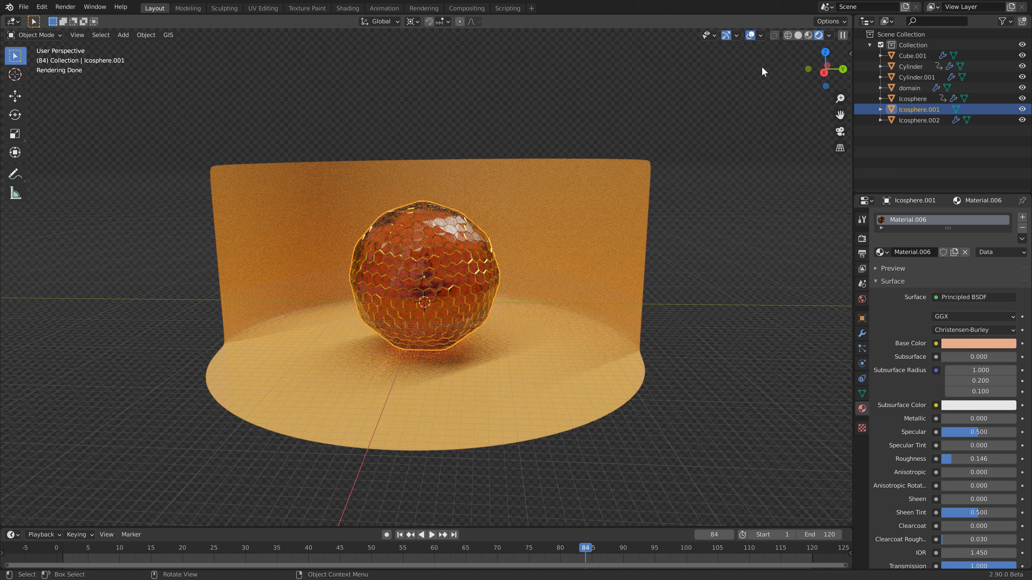
- In Solid shading, add a camera and align it to a view of the fluid from inside the honeycomb sphere
{"action": "left_click", "coordinate": [797, 35]}
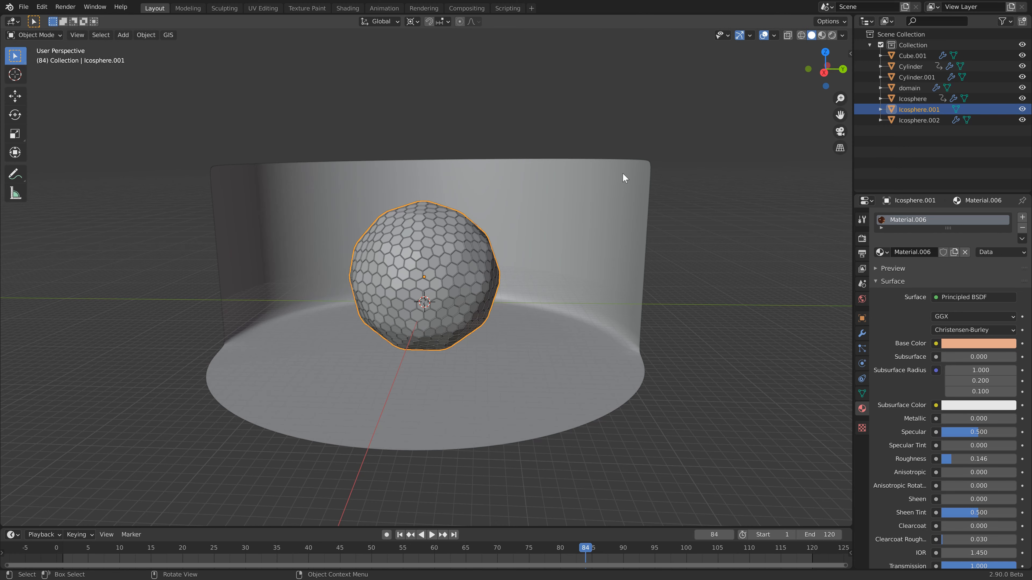
{"action": "scroll", "coordinate": [436, 248], "scroll_direction": "up", "scroll_amount": 1}
{"action": "scroll", "coordinate": [460, 286], "scroll_direction": "up", "scroll_amount": 6}
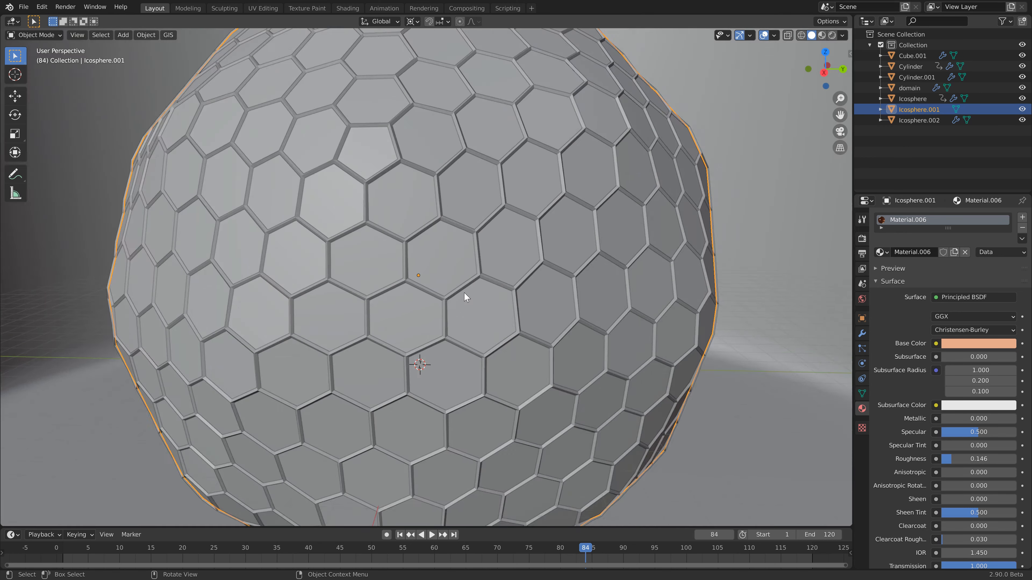
{"action": "scroll", "coordinate": [470, 300], "scroll_direction": "down", "scroll_amount": 5}
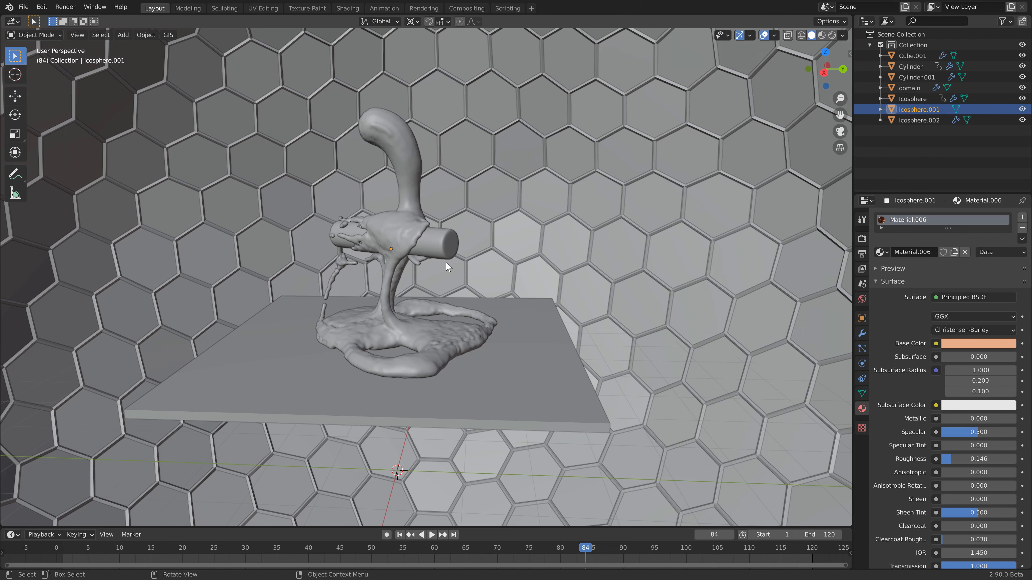
{"action": "key", "text": "shift+a"}
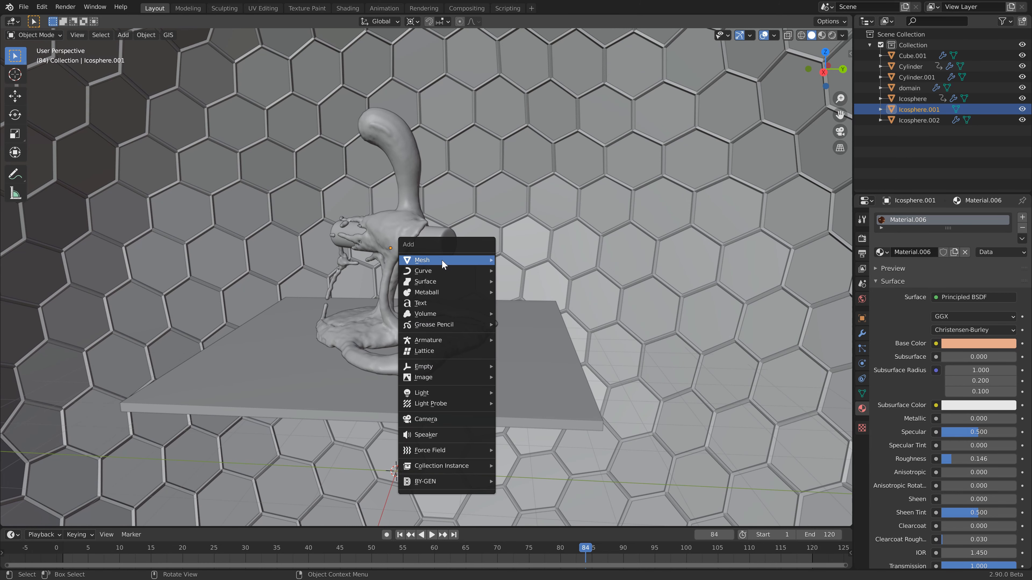
{"action": "left_click", "coordinate": [442, 420]}
{"action": "middle_click_drag", "start_coordinate": [492, 366], "coordinate": [500, 305]}
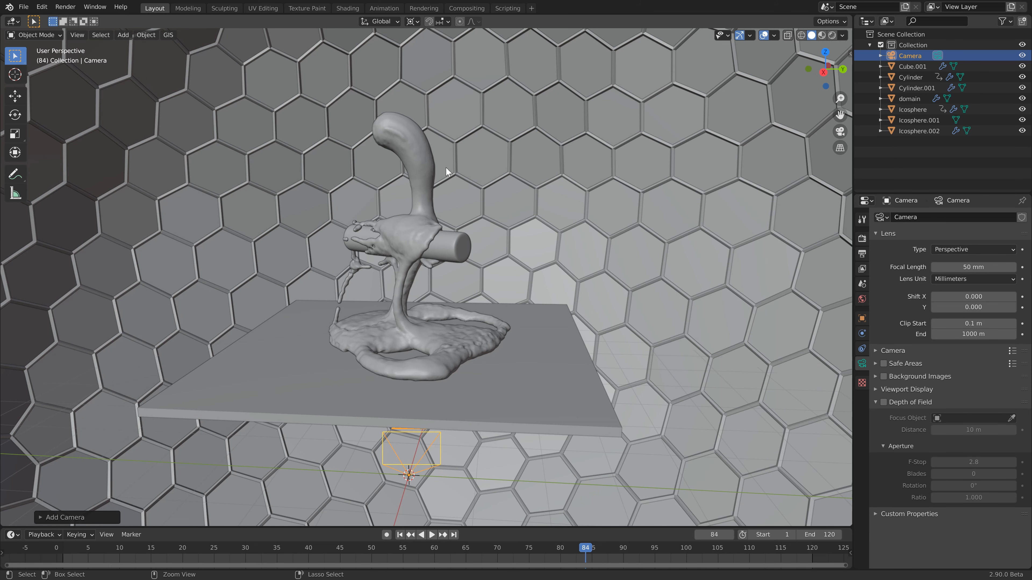
{"action": "key", "text": "ctrl+KP_0"}
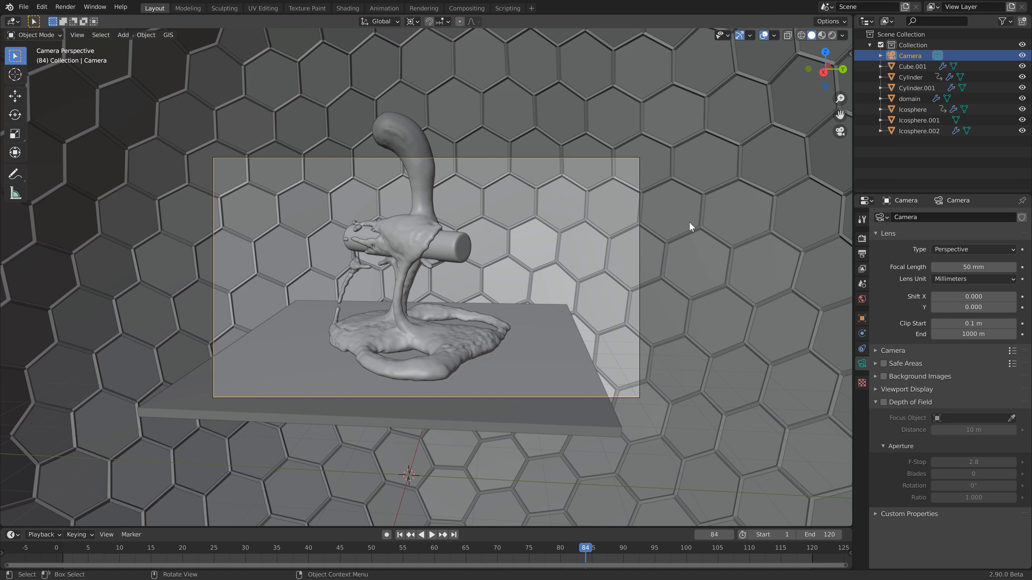
- Set the camera's focal length to 35 mm and preview the camera view in Rendered shading
{"action": "left_click", "coordinate": [973, 266]}
{"action": "type", "text": "35"}
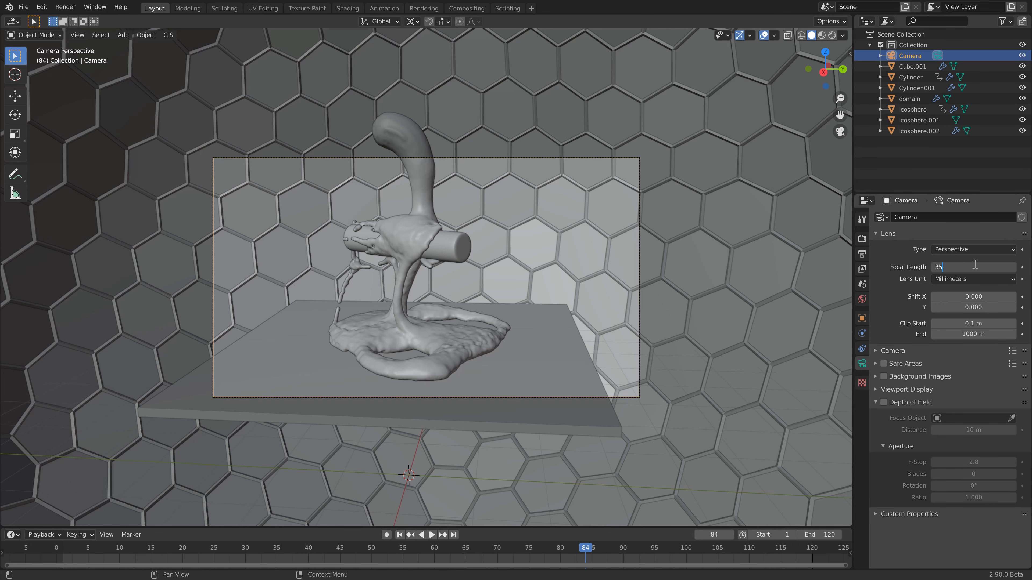
{"action": "key", "text": "Return"}
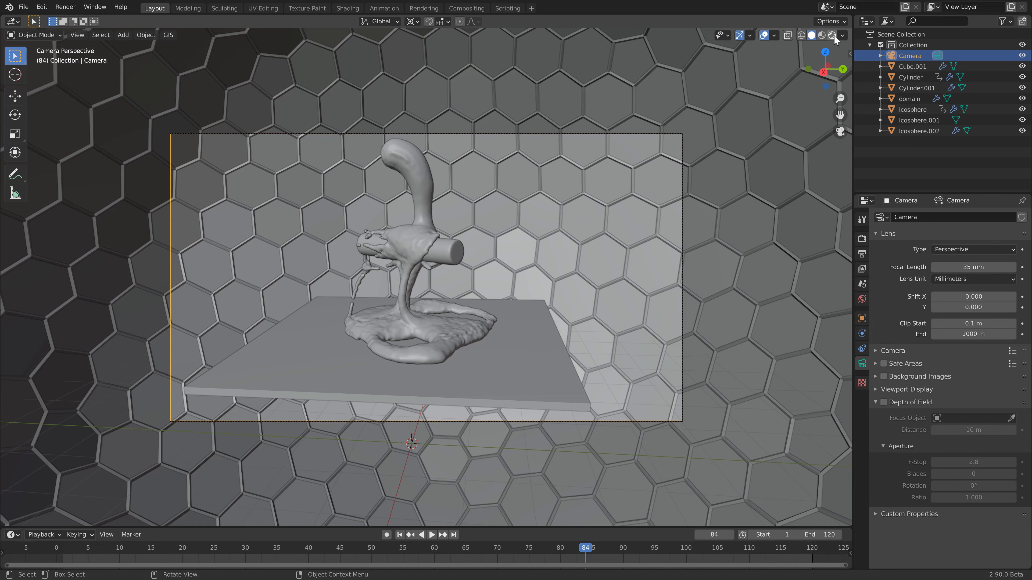
{"action": "left_click", "coordinate": [832, 35]}
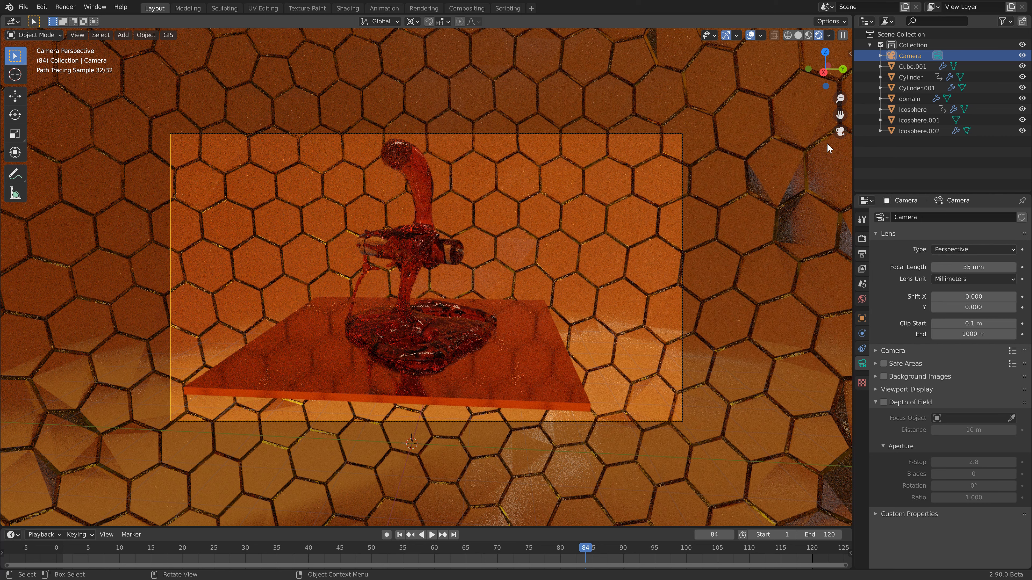
- Set the Icosphere.002 wireframe material's metallic to 0 and transmission to 1, with the viewport overlays hidden for preview
{"action": "left_click", "coordinate": [919, 130]}
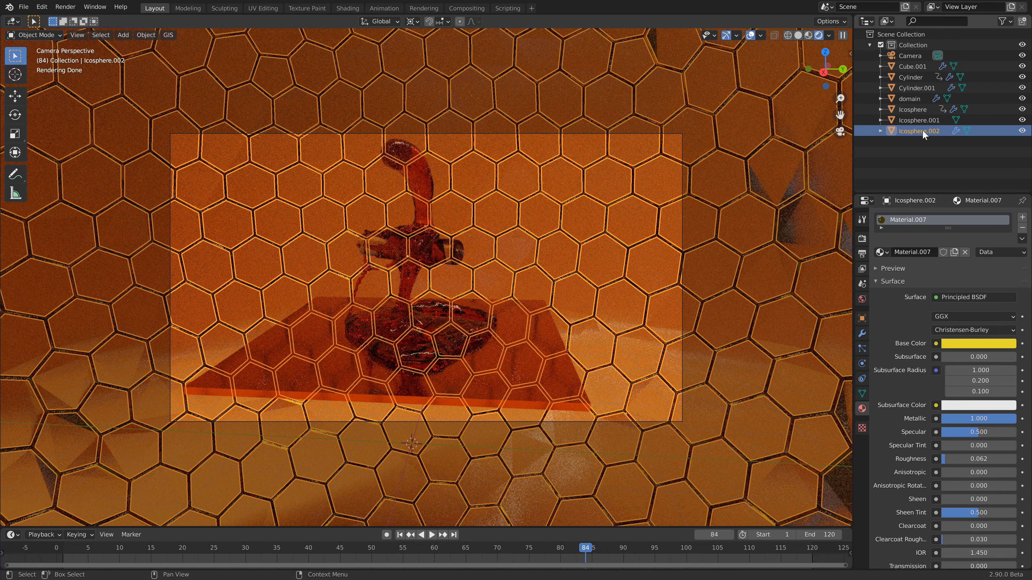
{"action": "left_click_drag", "start_coordinate": [1007, 419], "coordinate": [931, 417]}
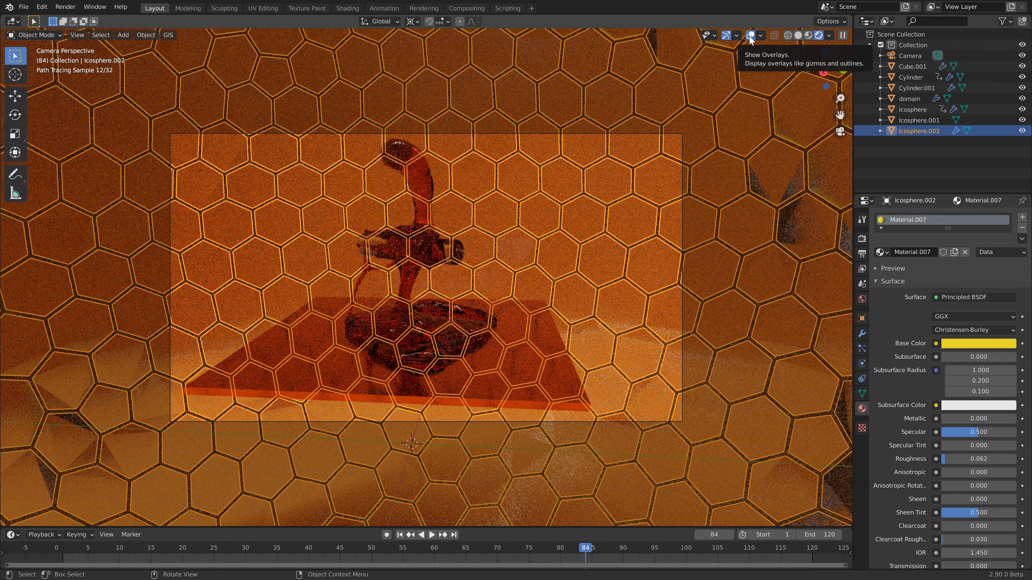
{"action": "left_click", "coordinate": [750, 35]}
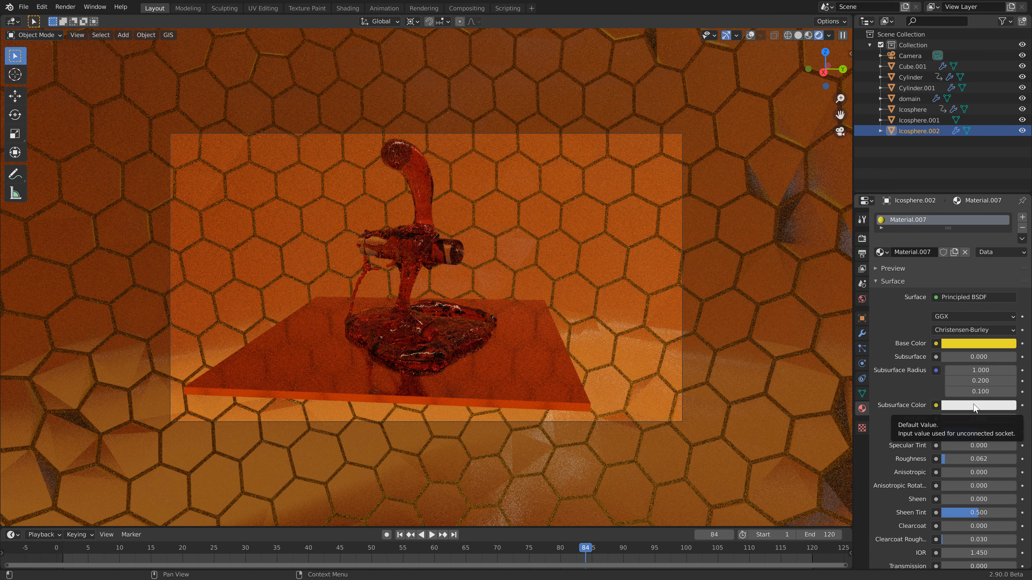
{"action": "scroll", "coordinate": [963, 408], "scroll_direction": "down", "scroll_amount": 8}
{"action": "left_click_drag", "start_coordinate": [943, 395], "coordinate": [1015, 395]}
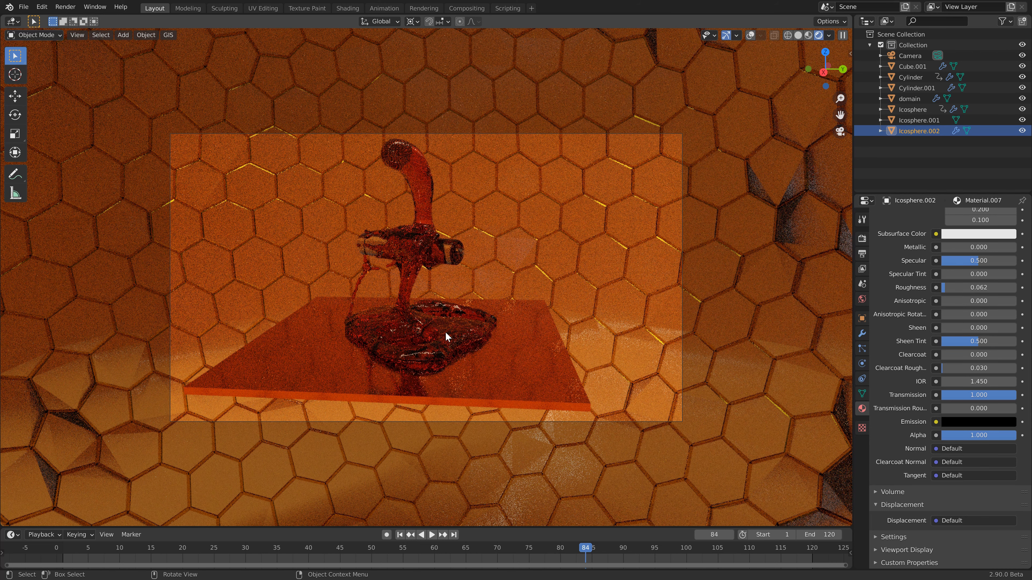
- Return to Solid shading outside the camera view, show the overlays again, and hide Icosphere.001 and Icosphere.002 in the viewport
{"action": "left_click", "coordinate": [797, 36]}
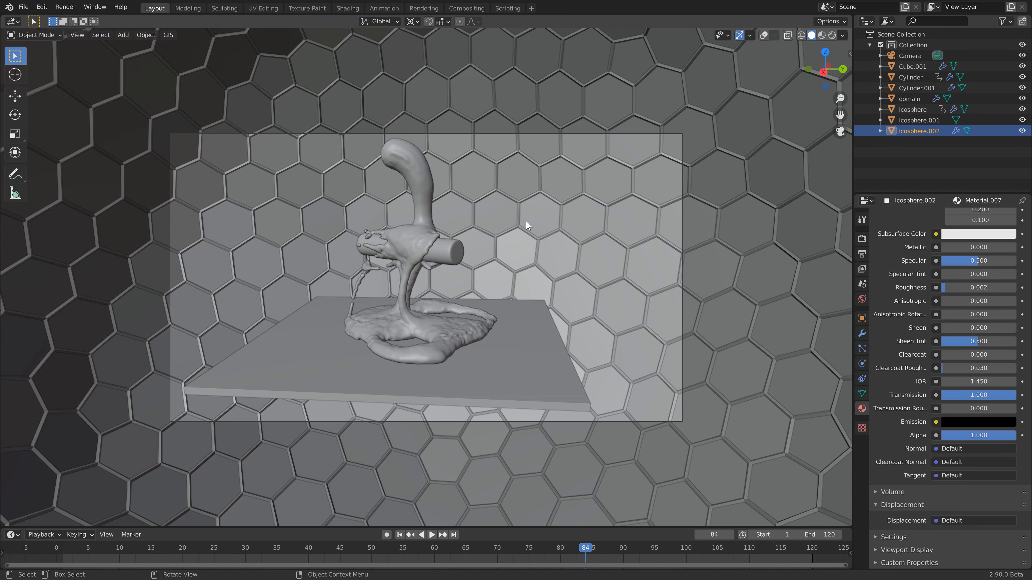
{"action": "middle_click_drag", "start_coordinate": [437, 194], "coordinate": [521, 285]}
{"action": "scroll", "coordinate": [454, 207], "scroll_direction": "up", "scroll_amount": 10}
{"action": "scroll", "coordinate": [454, 207], "scroll_direction": "down", "scroll_amount": 8}
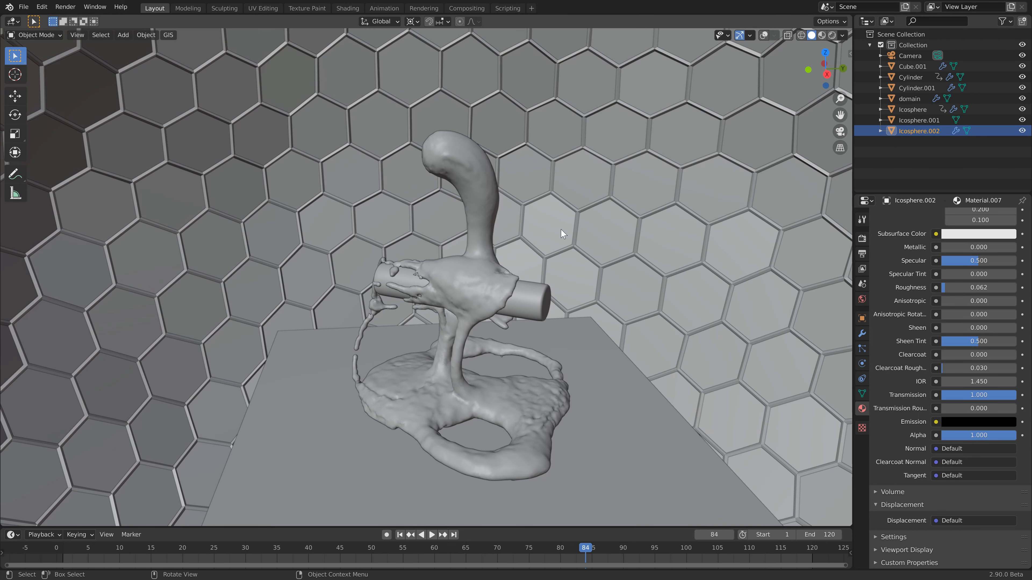
{"action": "left_click", "coordinate": [764, 36]}
{"action": "middle_click_drag", "start_coordinate": [599, 239], "coordinate": [595, 230]}
{"action": "scroll", "coordinate": [595, 229], "scroll_direction": "down", "scroll_amount": 1}
{"action": "scroll", "coordinate": [596, 233], "scroll_direction": "up", "scroll_amount": 10}
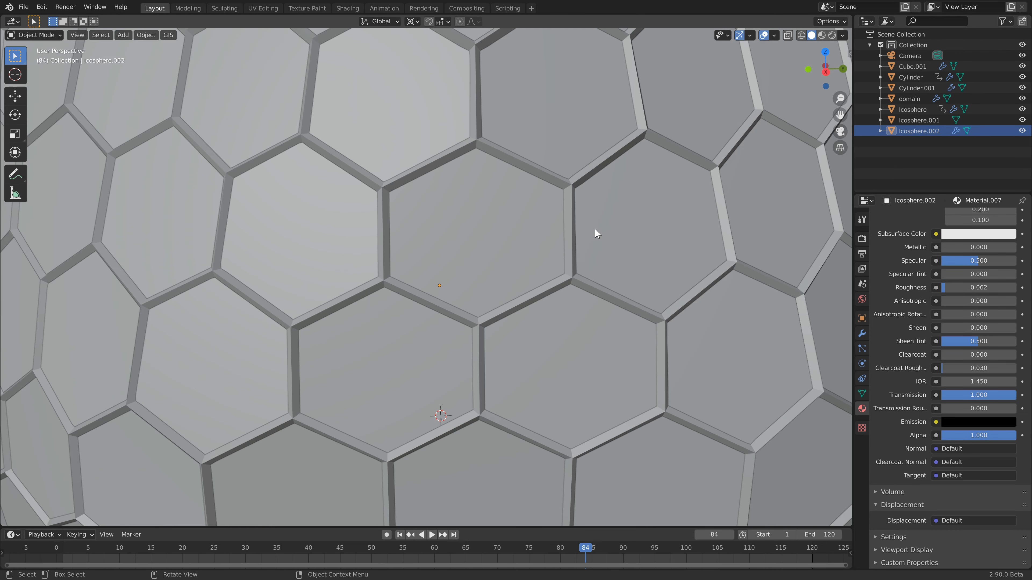
{"action": "left_click", "coordinate": [1022, 130]}
{"action": "left_click", "coordinate": [1022, 120]}
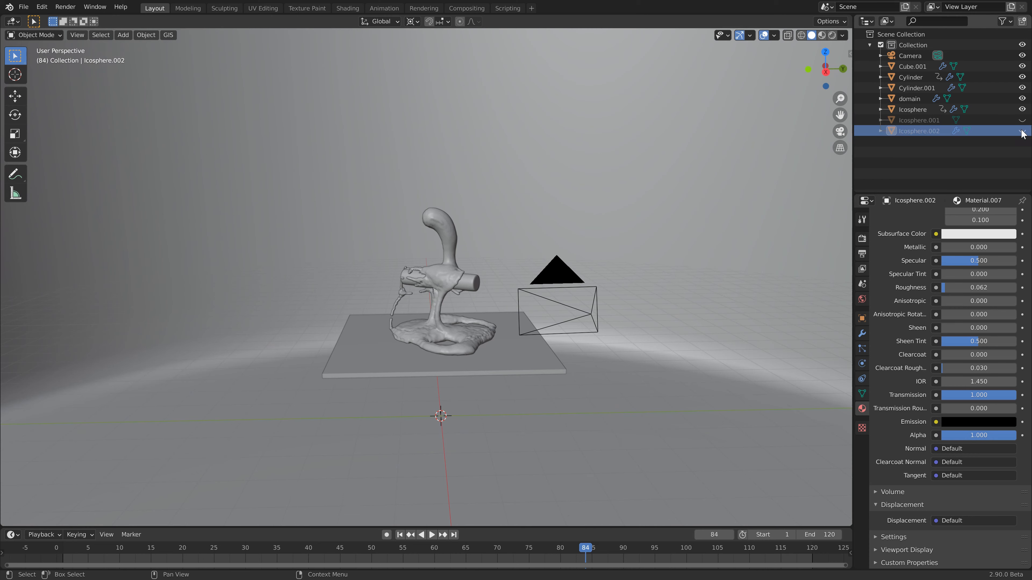
- Add an area light and move it above the platform, to one side of the fluid
{"action": "scroll", "coordinate": [424, 277], "scroll_direction": "up", "scroll_amount": 3}
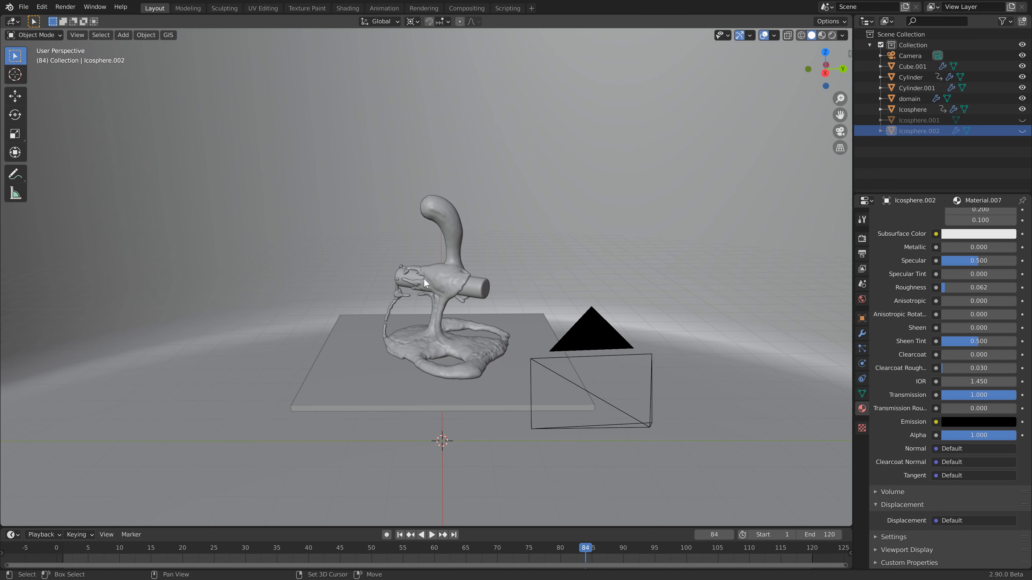
{"action": "key", "text": "shift+a"}
{"action": "mouse_move", "coordinate": [428, 251]}
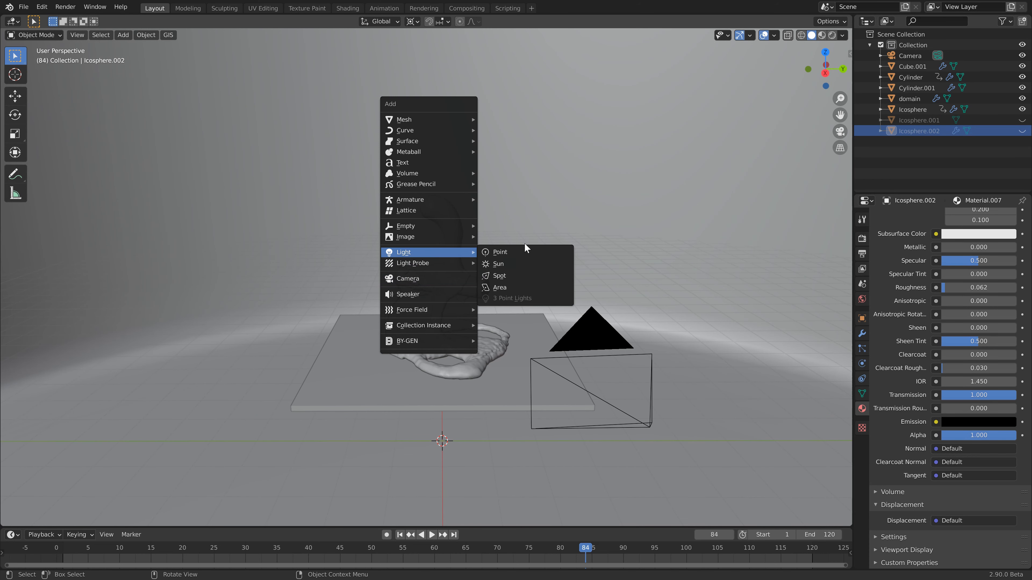
{"action": "left_click", "coordinate": [516, 288]}
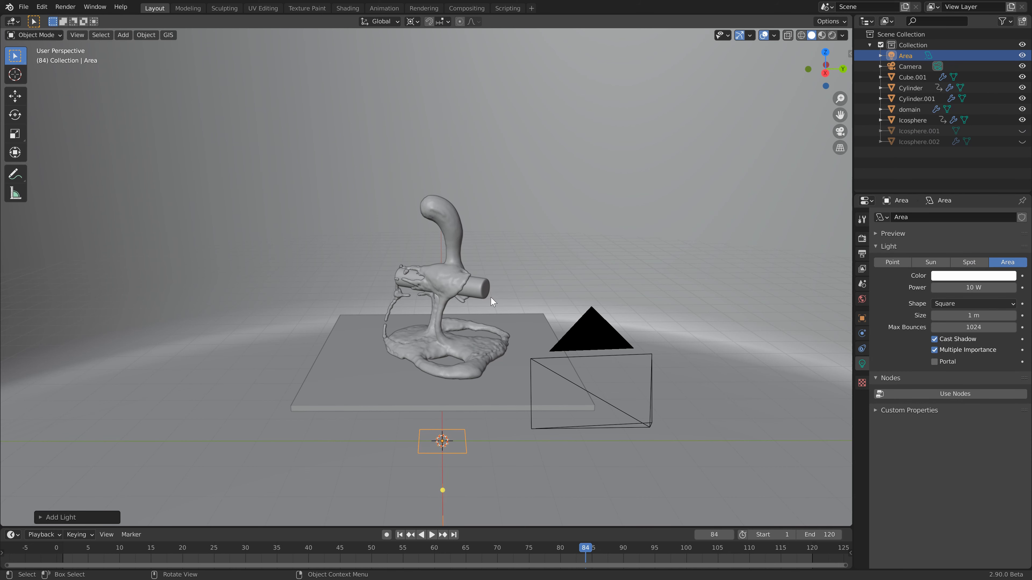
{"action": "key", "text": "g"}
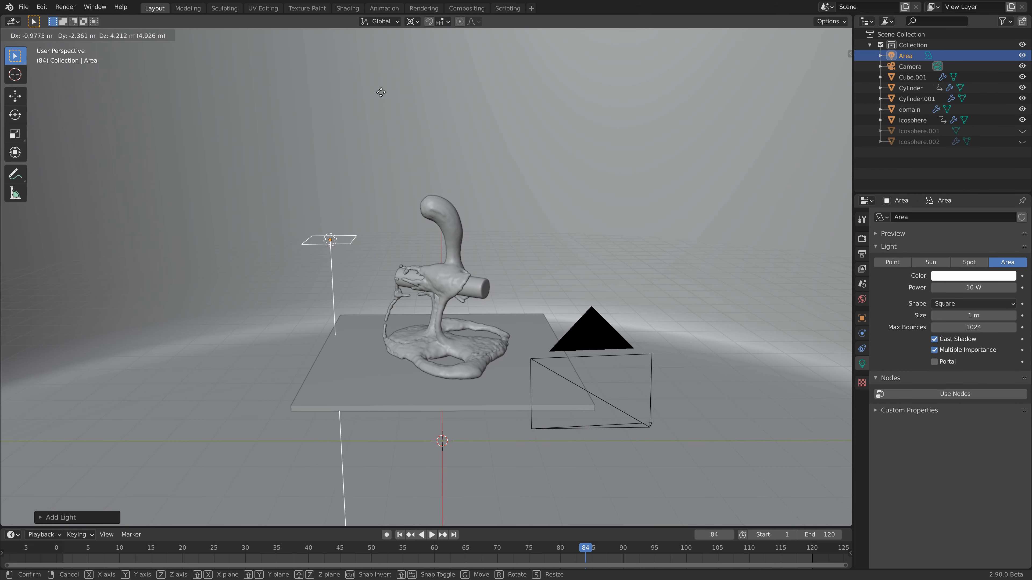
{"action": "left_click", "coordinate": [372, 47]}
{"action": "middle_click_drag", "start_coordinate": [235, 204], "coordinate": [499, 174]}
{"action": "scroll", "coordinate": [349, 251], "scroll_direction": "down", "scroll_amount": 1}
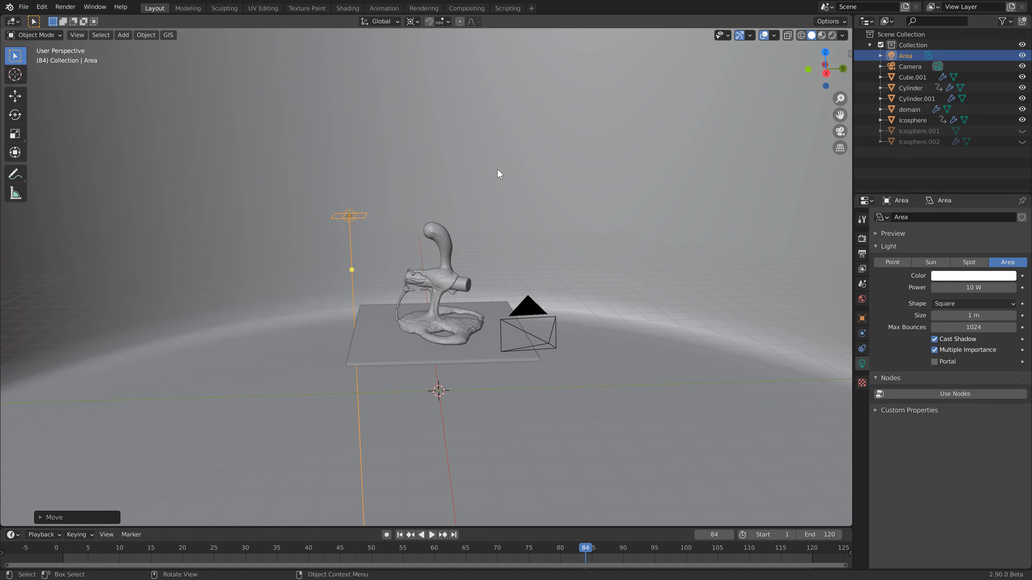
{"action": "key", "text": "r"}
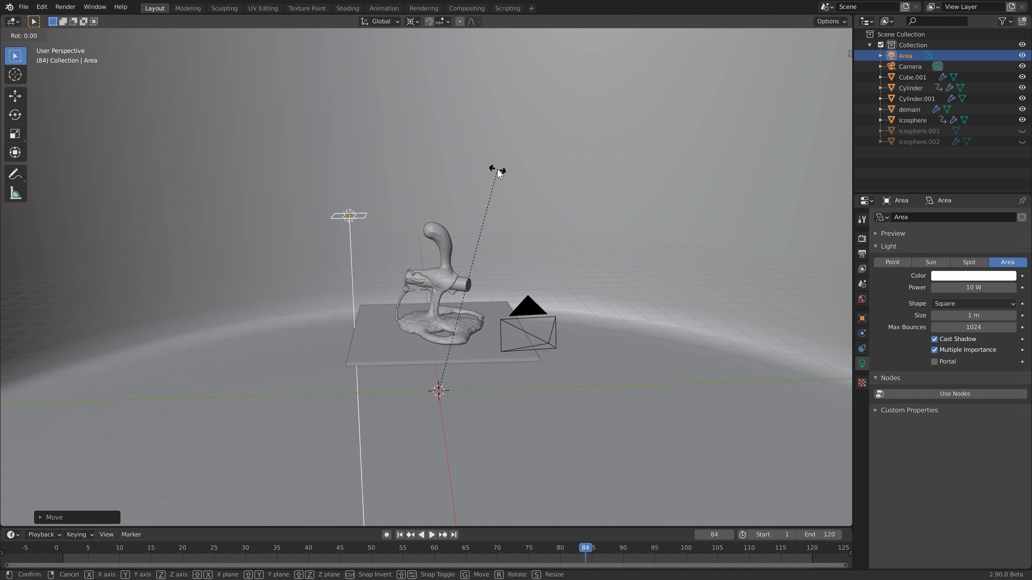
{"action": "key", "text": "x"}
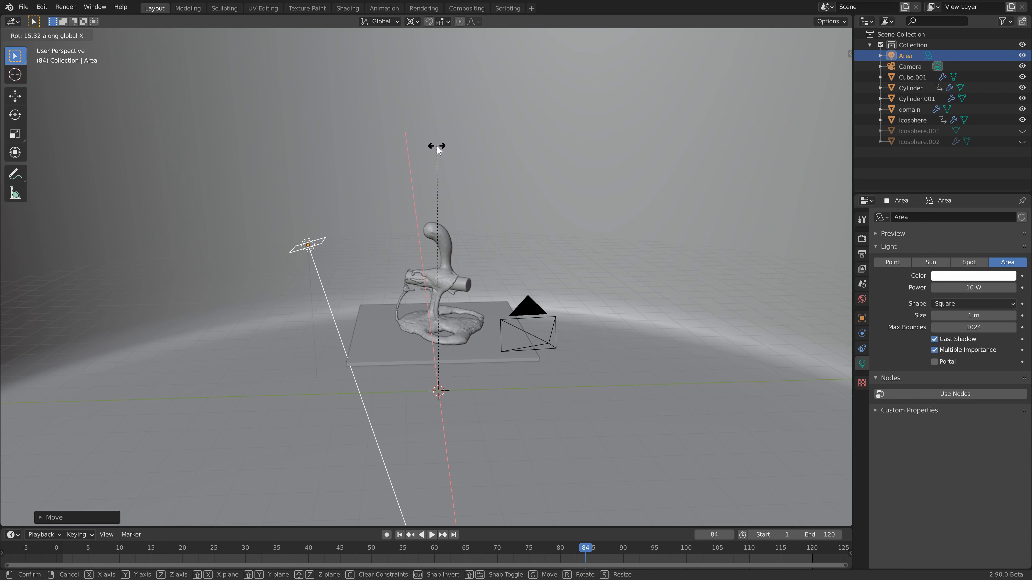
{"action": "left_click", "coordinate": [436, 145]}
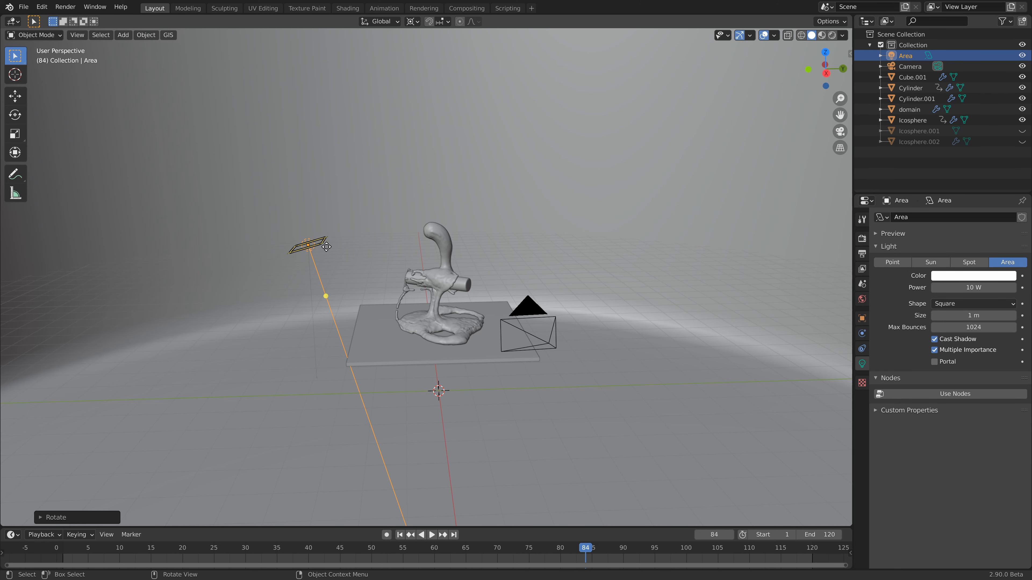
{"action": "key", "text": "ctrl+z"}
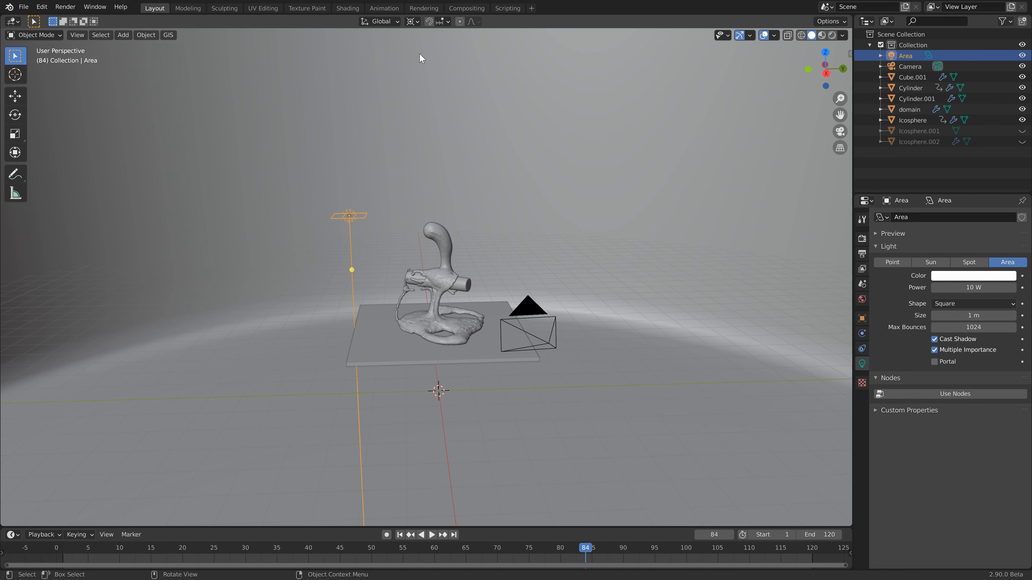
- Set the transform pivot point to Individual Origins and rotate the area light about 61° around the global X axis
{"action": "left_click", "coordinate": [412, 21]}
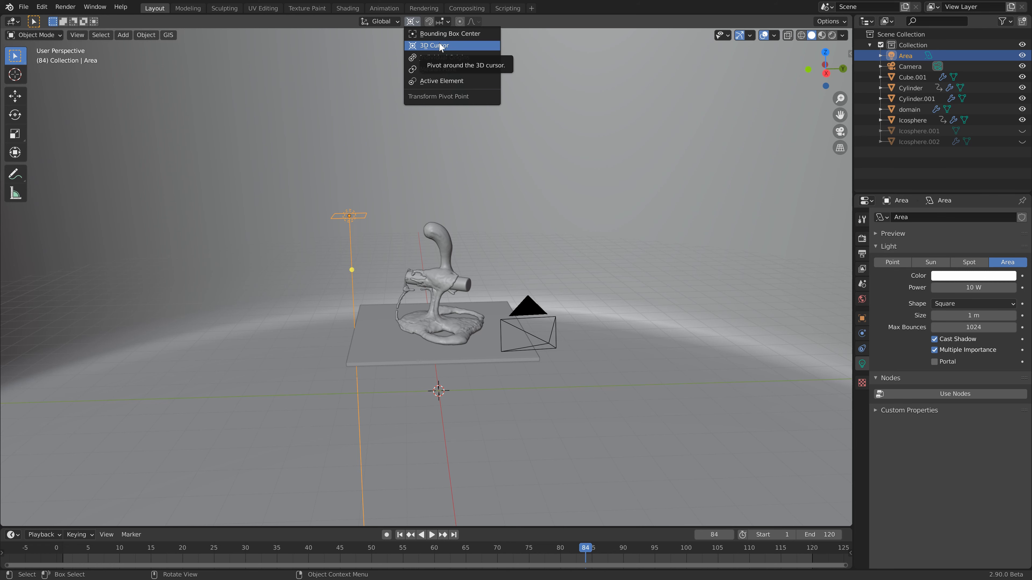
{"action": "left_click", "coordinate": [442, 57]}
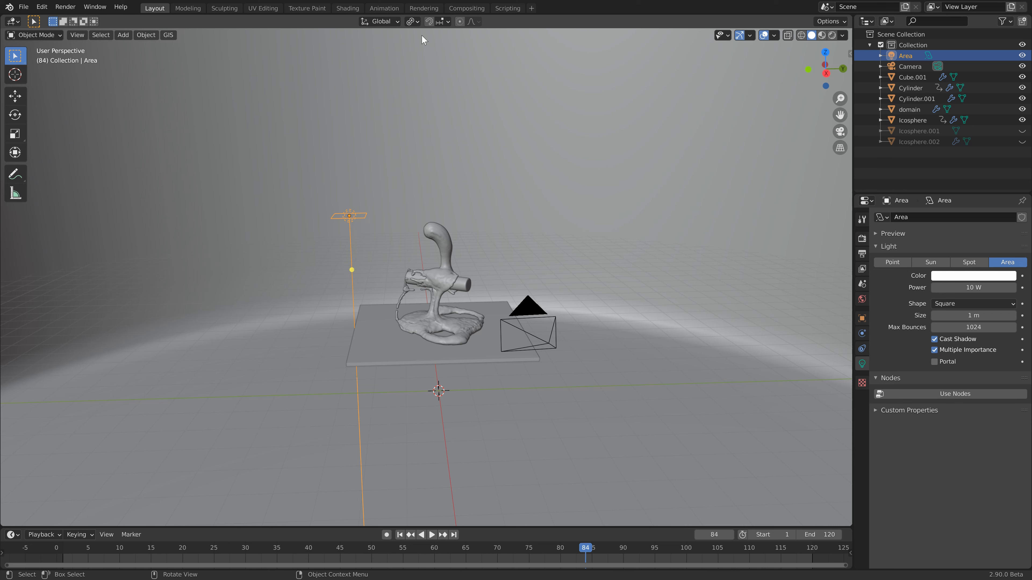
{"action": "left_click", "coordinate": [412, 21]}
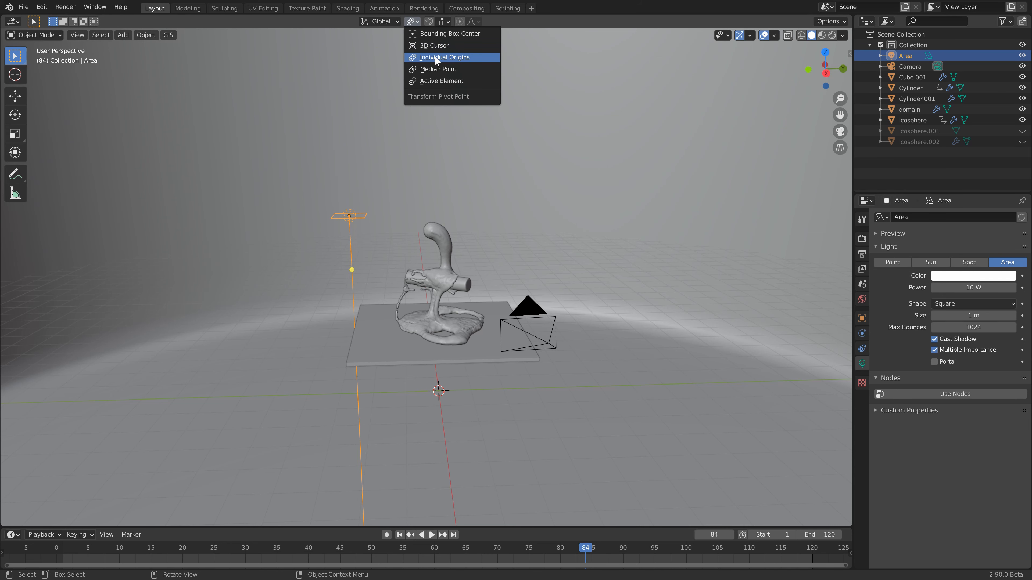
{"action": "key", "text": "r"}
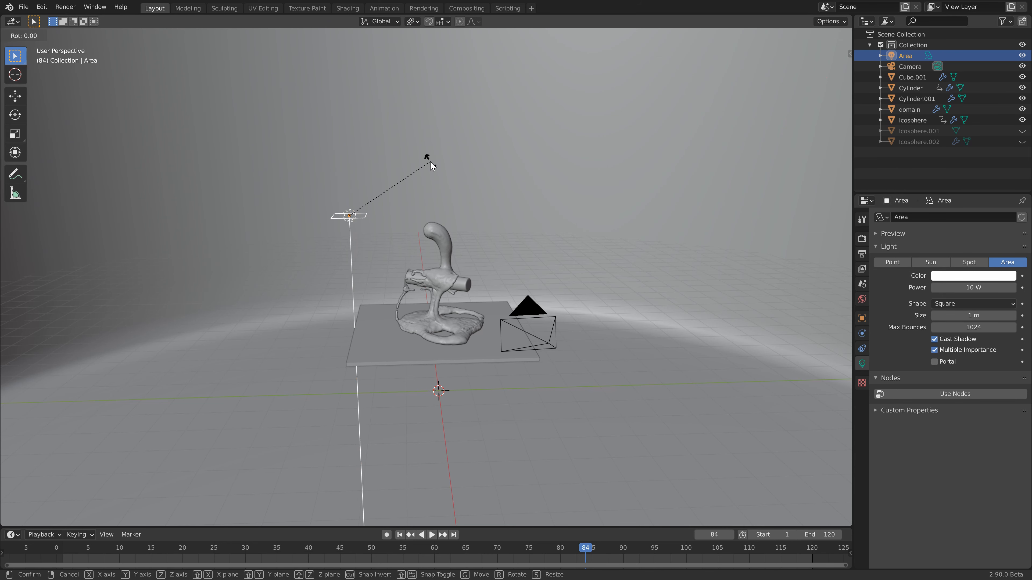
{"action": "key", "text": "x"}
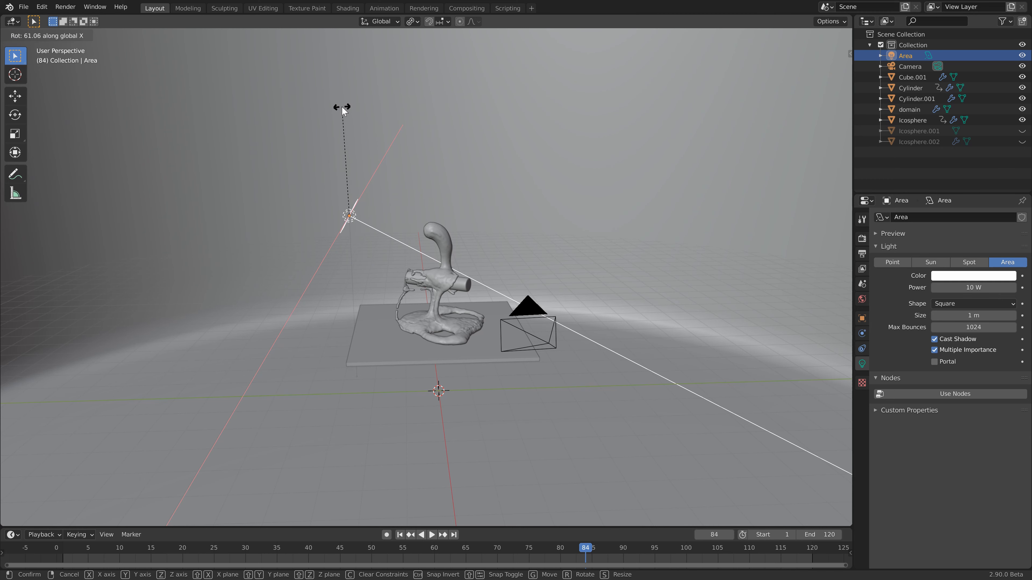
{"action": "left_click", "coordinate": [342, 110]}
- Rotate the area light around the global Z axis to adjust its aim over the platform
{"action": "middle_click_drag", "start_coordinate": [342, 110], "coordinate": [542, 191]}
{"action": "key", "text": "r"}
{"action": "key", "text": "z"}
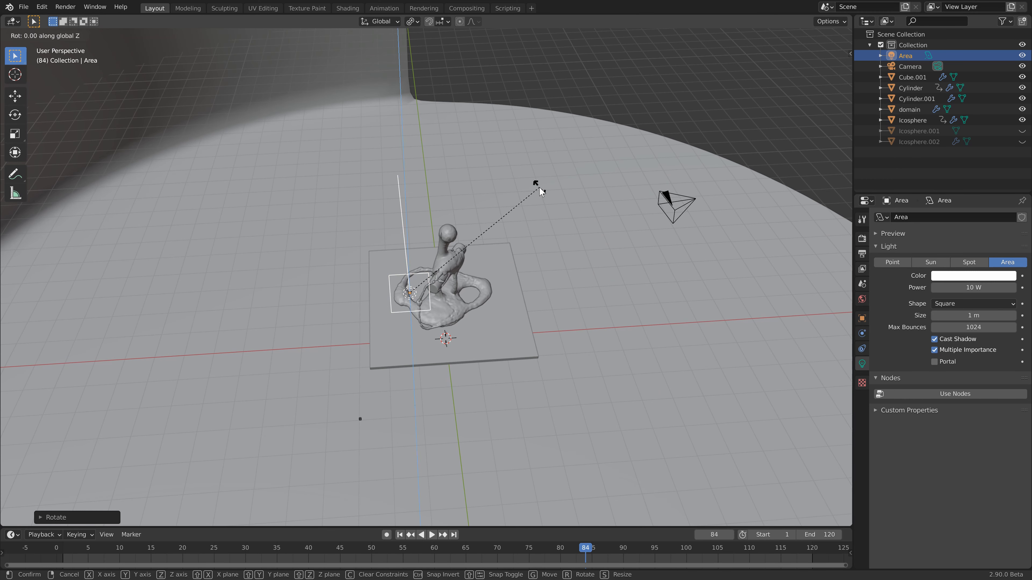